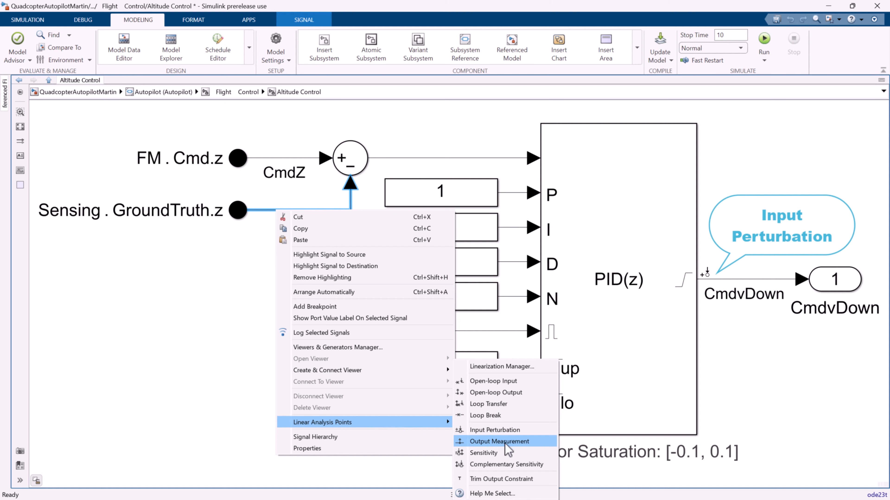
Mark the Sensing.GroundTruth.z signal as an Output Measurement and open the Model Linearizer app for the model
click(498, 443)
click(216, 318)
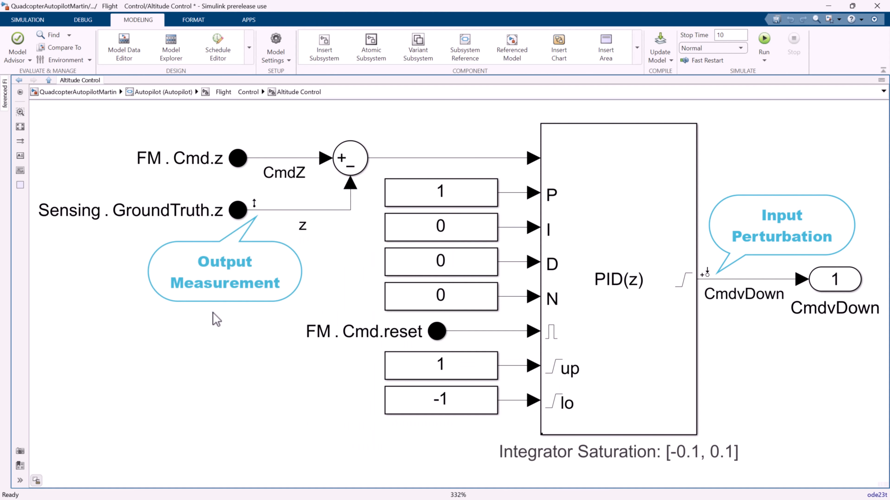
click(249, 22)
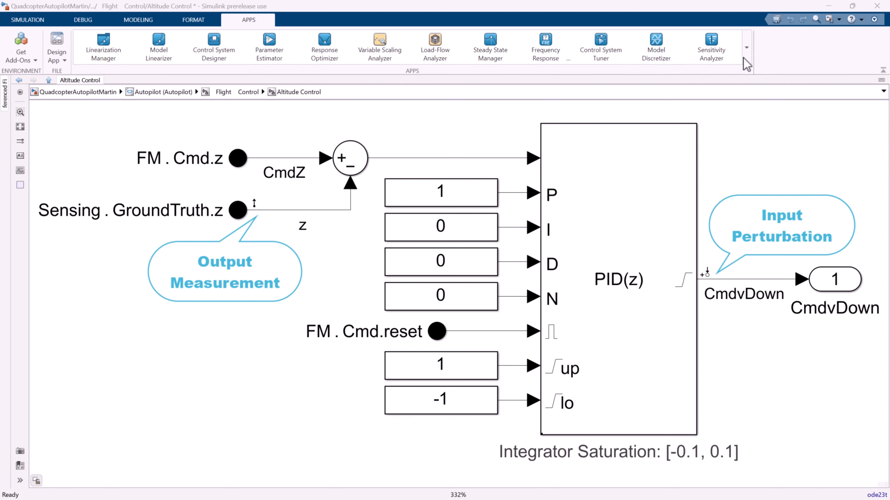
click(747, 48)
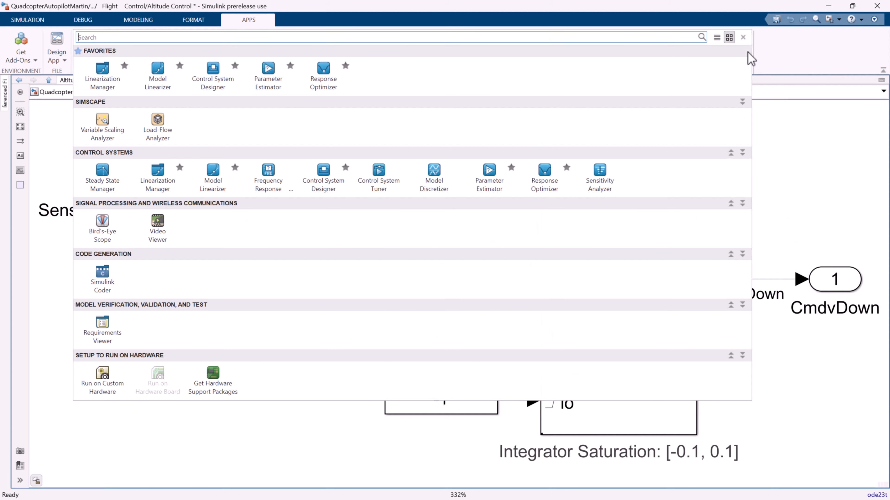
click(238, 179)
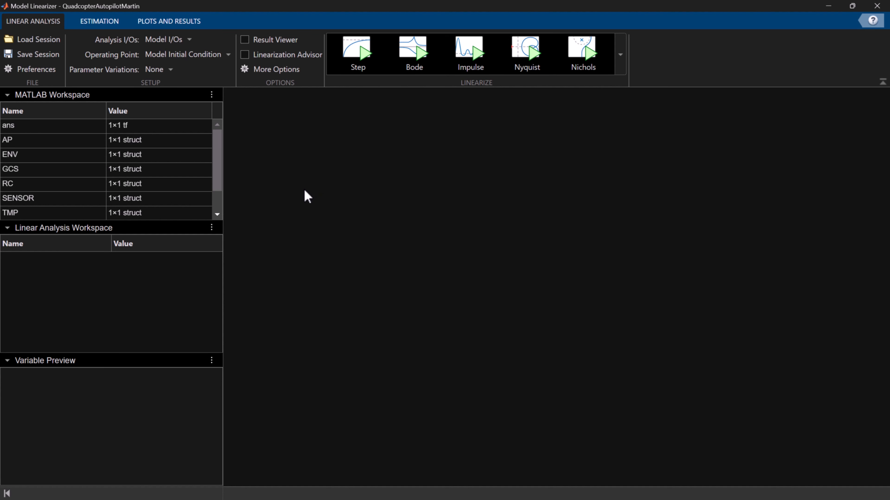
Create a trimmed operating point with the 6-DOF joint's Pz.v state specified as known and steady state
click(227, 55)
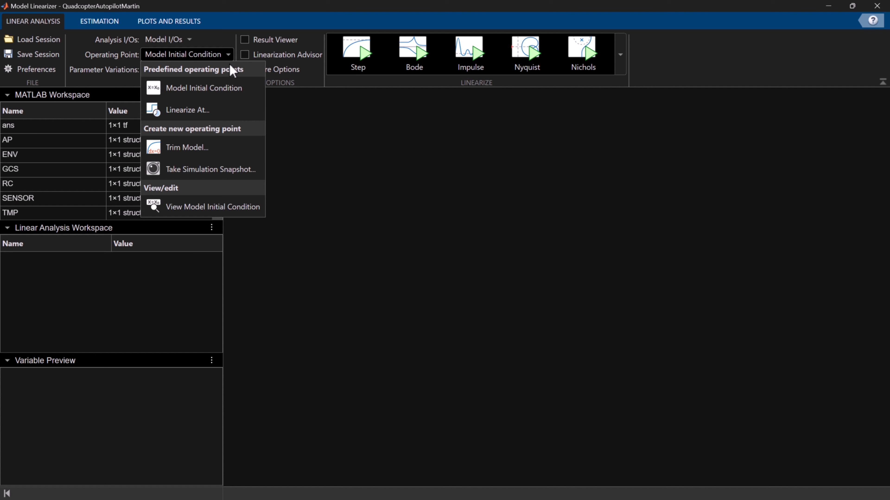
click(234, 147)
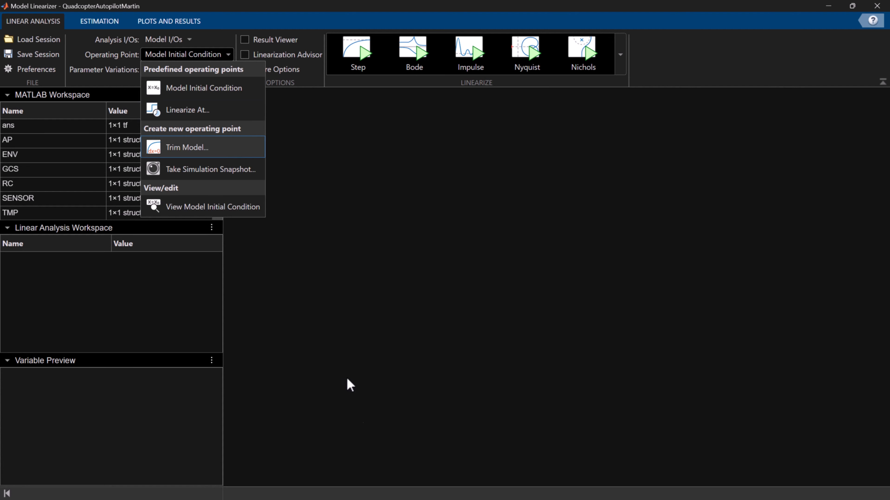
click(491, 172)
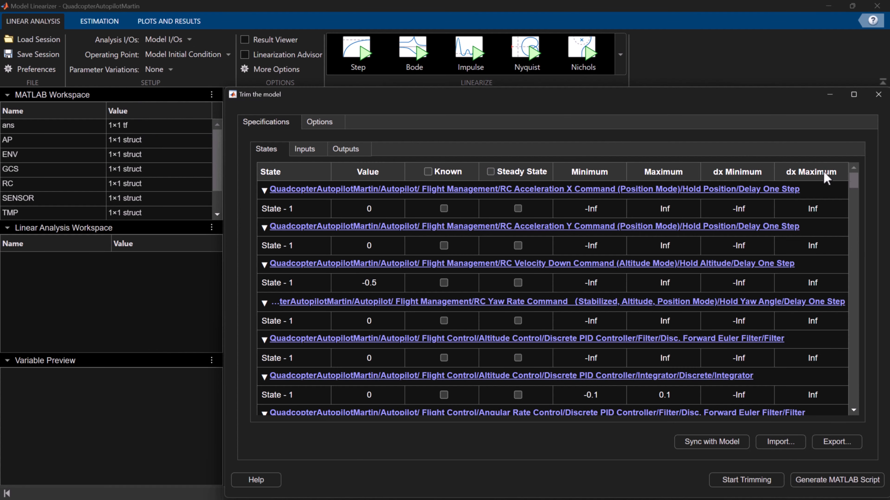
drag(855, 189, 885, 251)
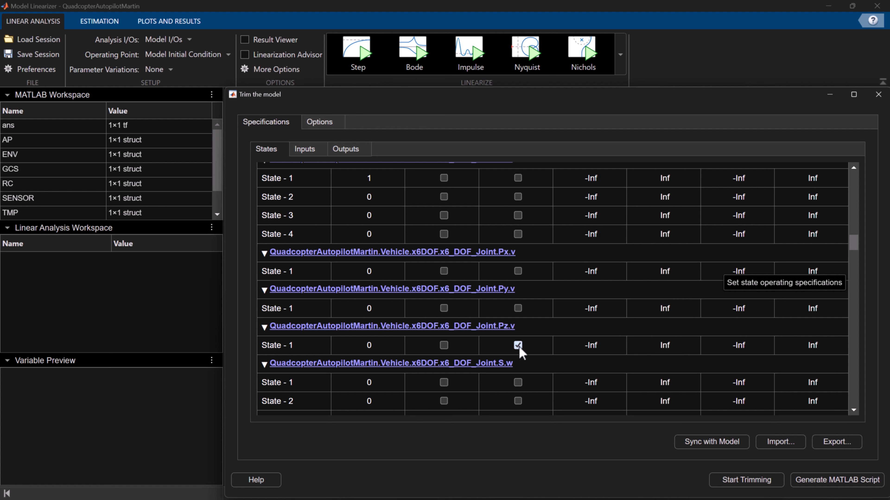
click(444, 346)
click(714, 480)
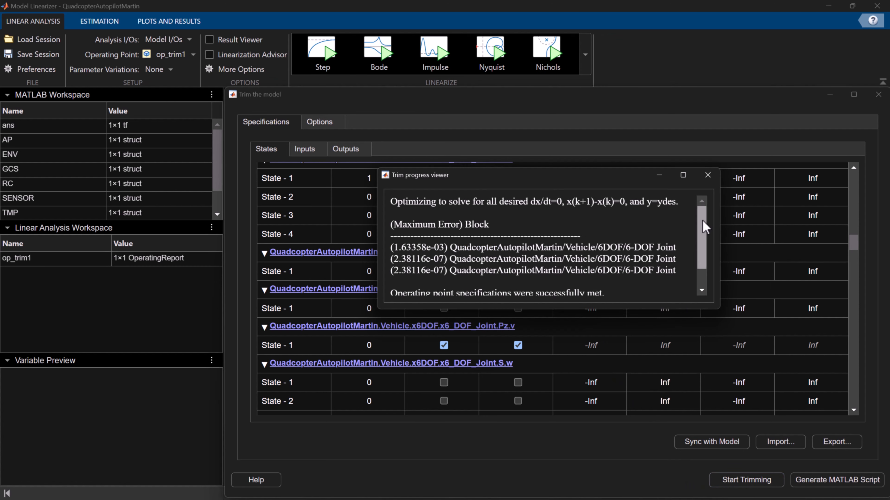
drag(704, 227, 711, 252)
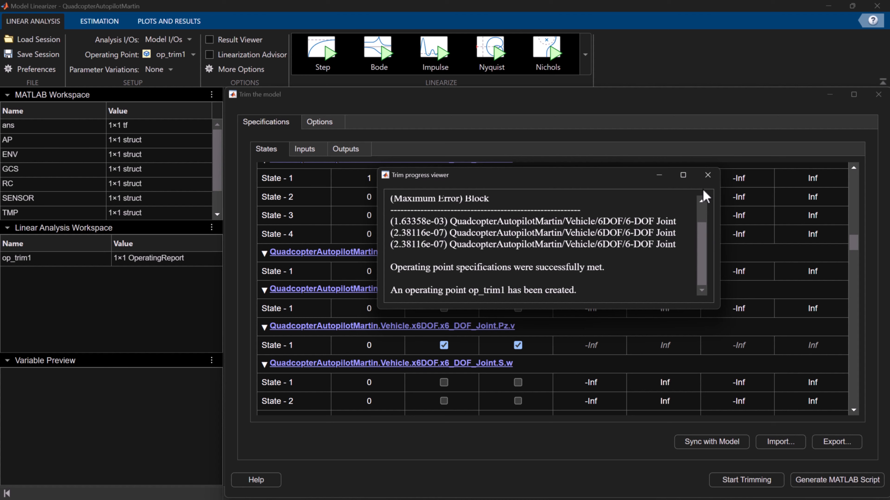
click(707, 175)
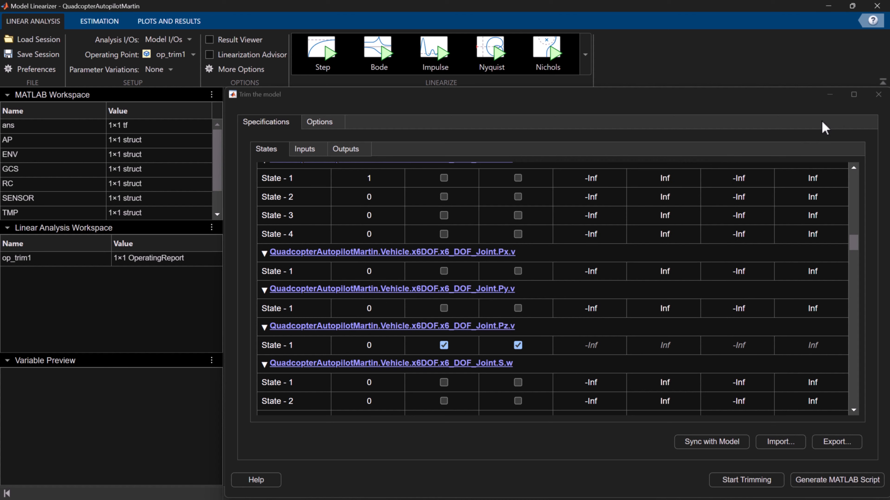
click(877, 95)
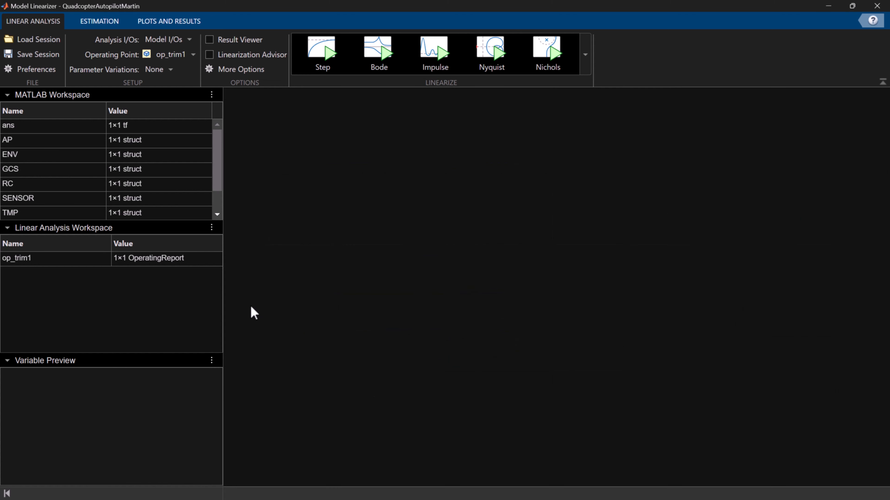
Inspect the trimmed operating point's details for the 6-DOF joint's Pz.v state
click(20, 261)
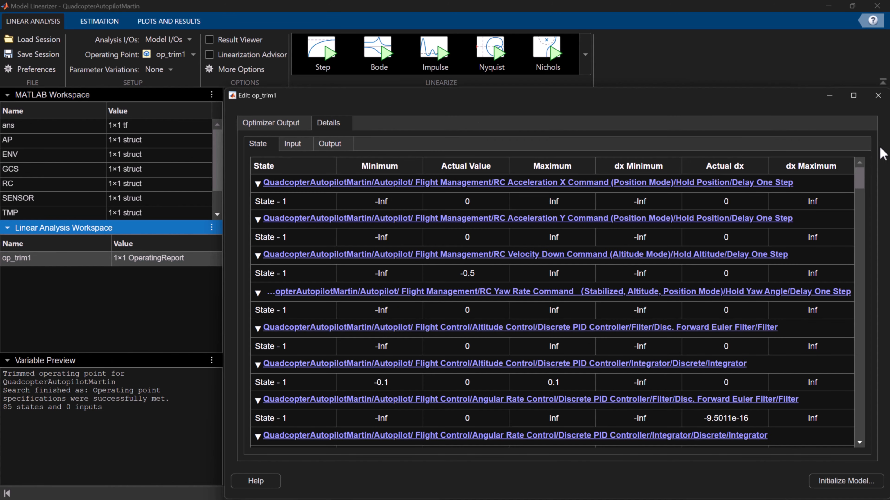
drag(862, 180, 869, 257)
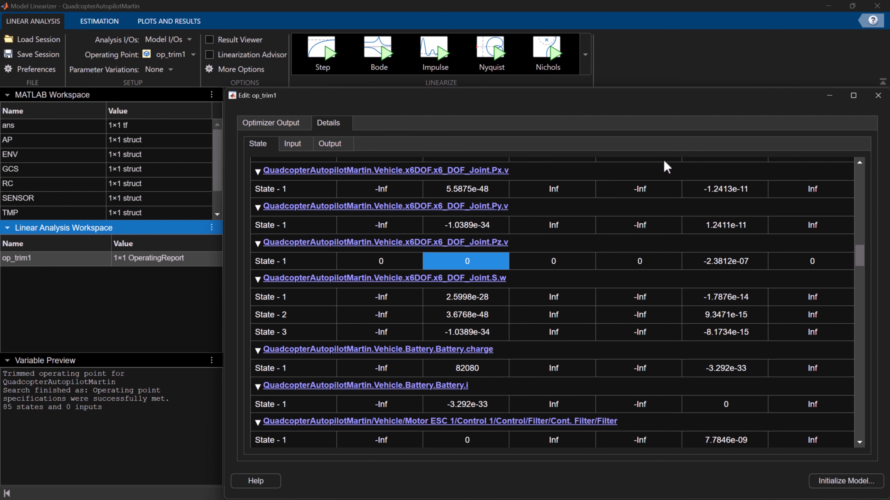
click(878, 95)
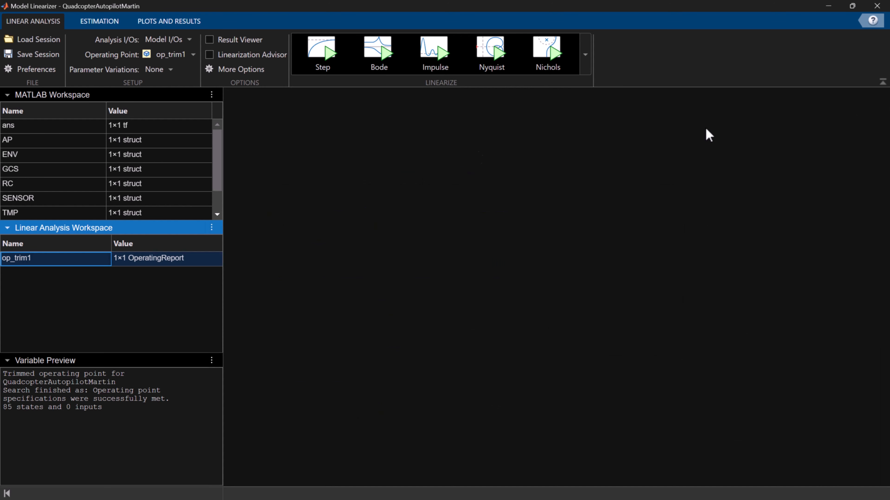
Review the model I/Os that define the linearization input and output signals
click(192, 40)
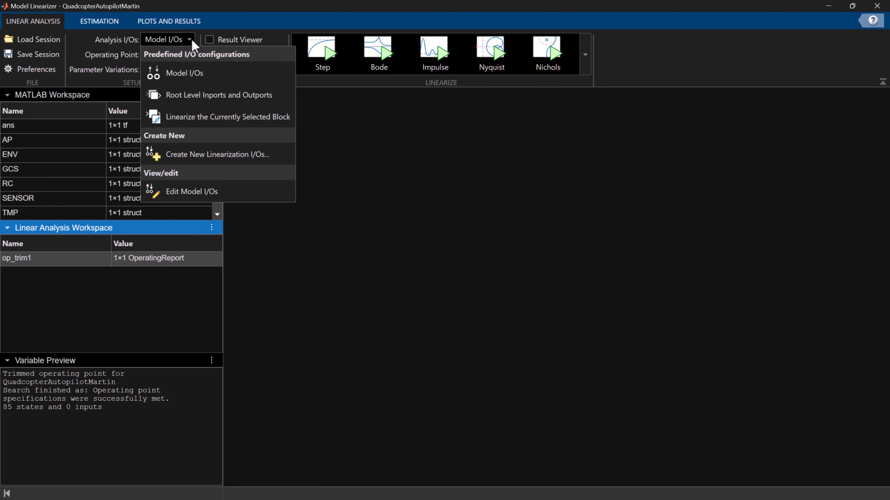
click(284, 192)
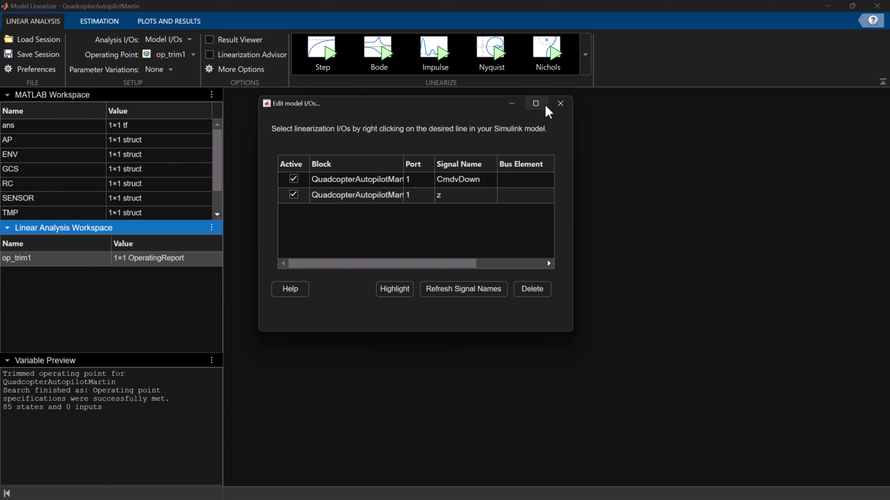
click(560, 103)
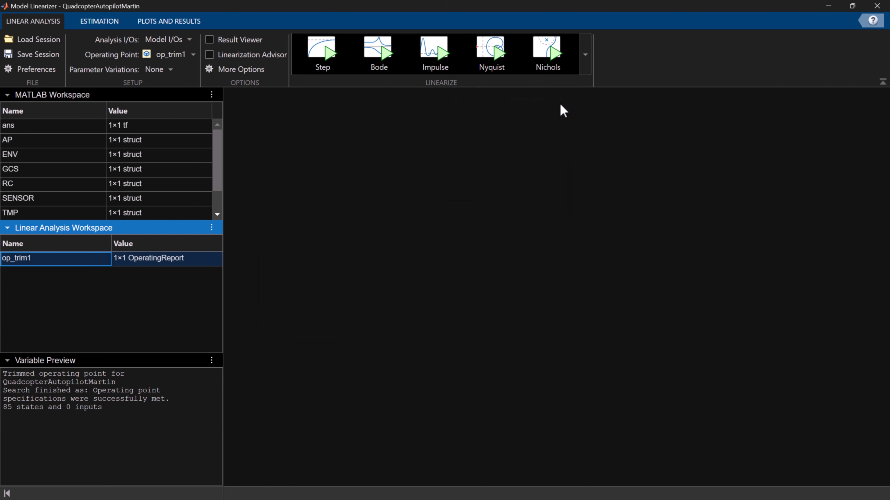
Linearize the model at op_trim1 with a step response plot and inspect the state-space result's details through the channel names
click(319, 68)
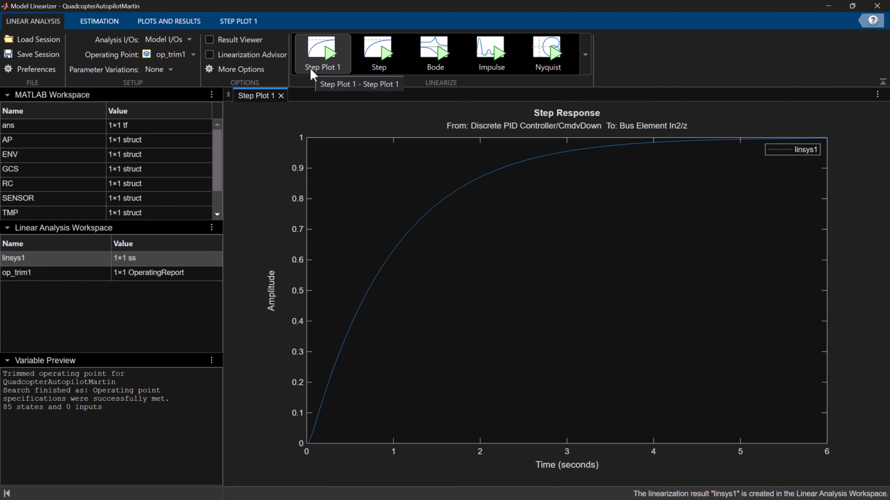
click(50, 260)
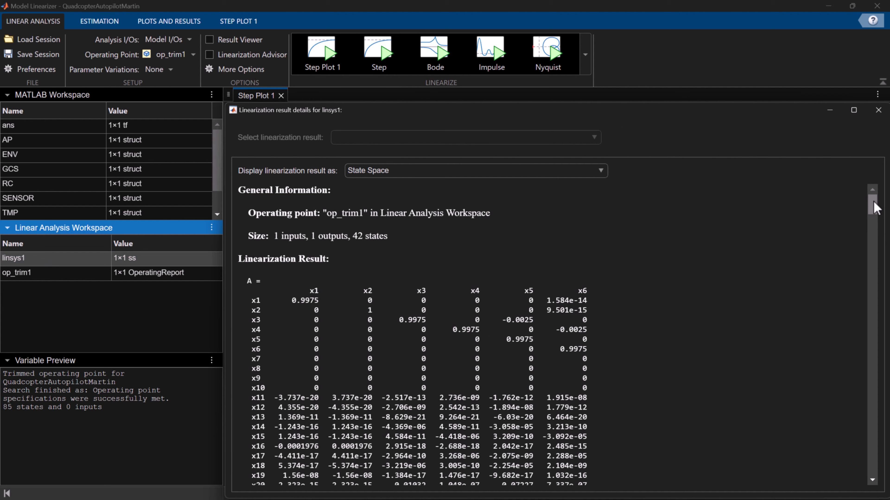
drag(875, 207, 876, 471)
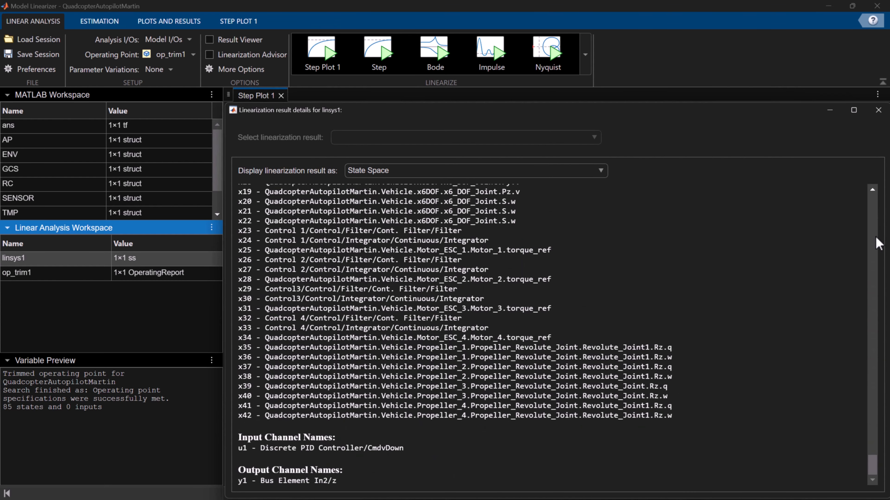
click(878, 110)
Export the linearized system linsys1 to the MATLAB workspace
right_click(30, 262)
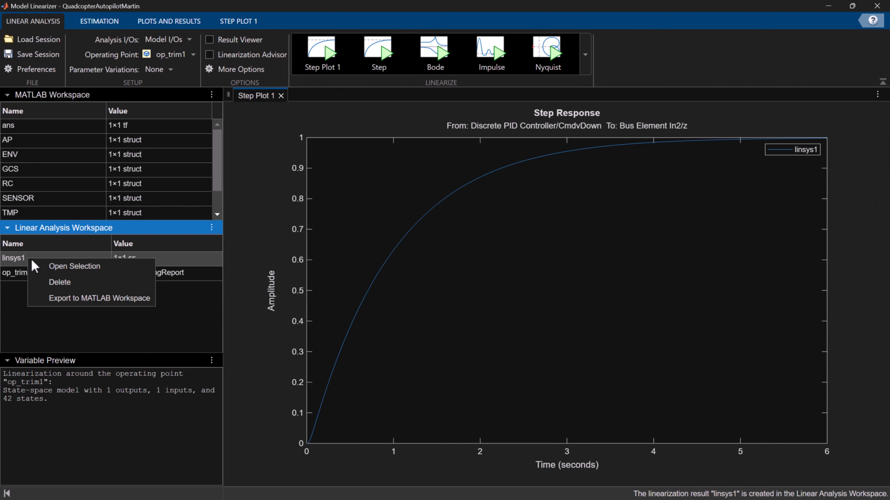
click(101, 299)
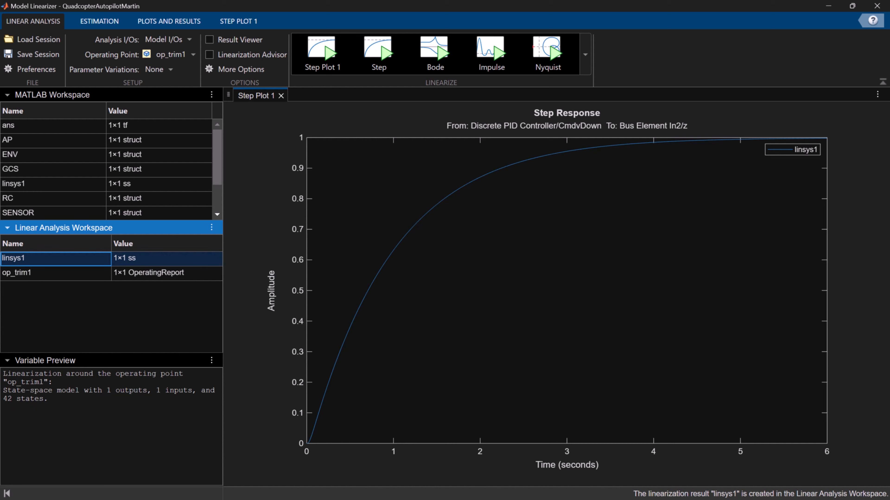
Switch to MATLAB and run the transfer function and Cancel Pole-Zero Pairs sections of AltitudeControl.mlx
key(alt+Tab)
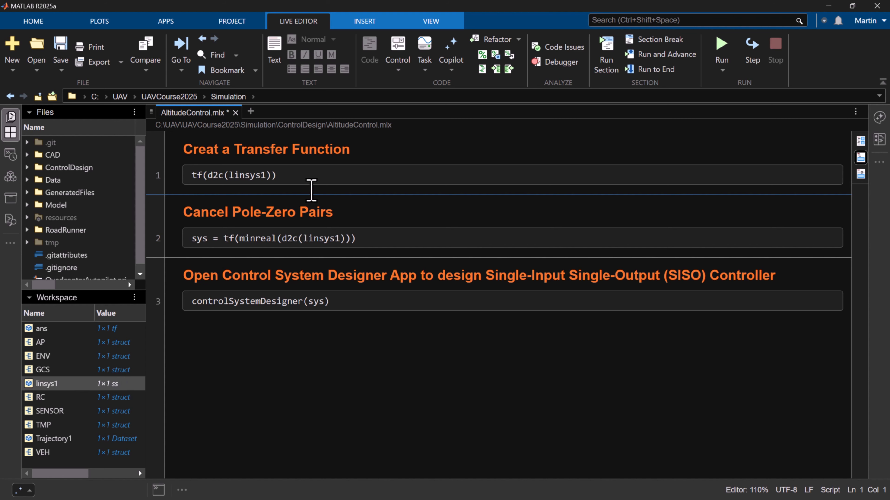
click(312, 175)
click(603, 58)
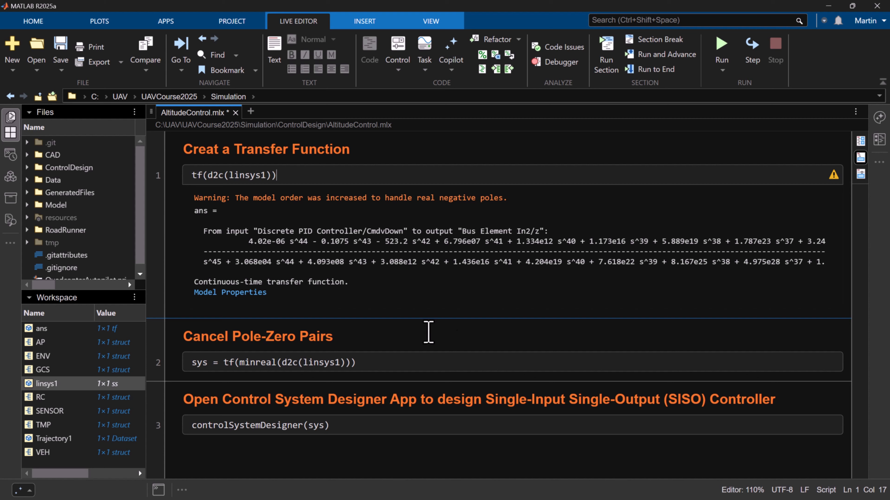
click(407, 362)
click(603, 58)
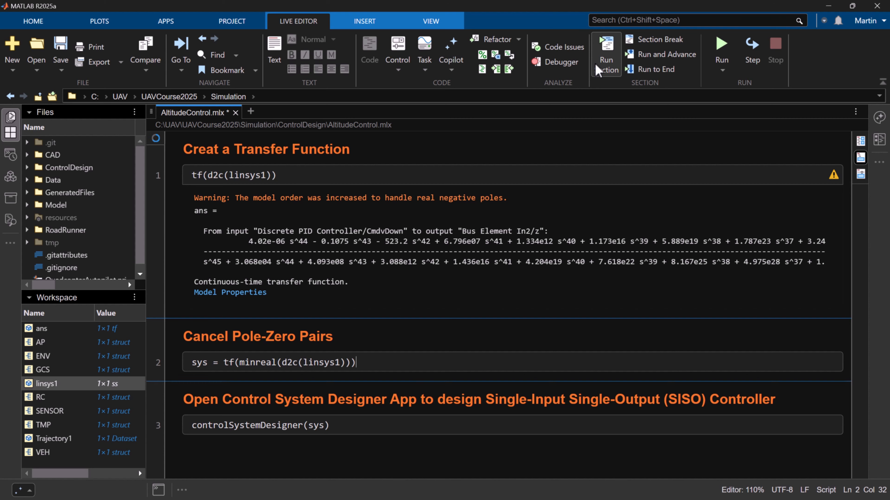
scroll(556, 412, down, 3)
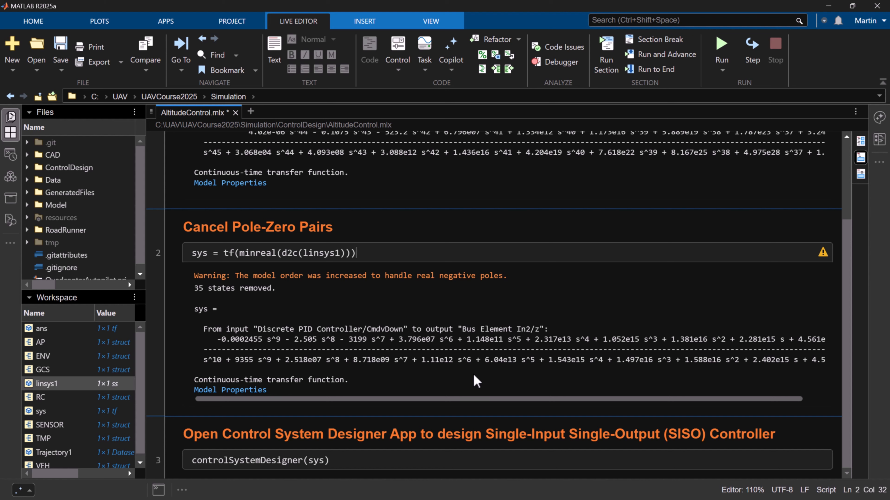
Run the controlSystemDesigner(sys) section to open the reduced system in Control System Designer
click(339, 463)
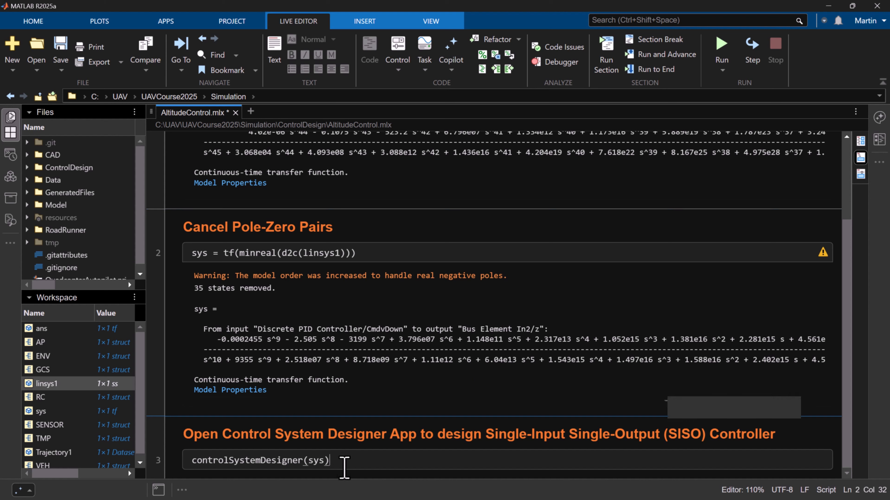
click(607, 72)
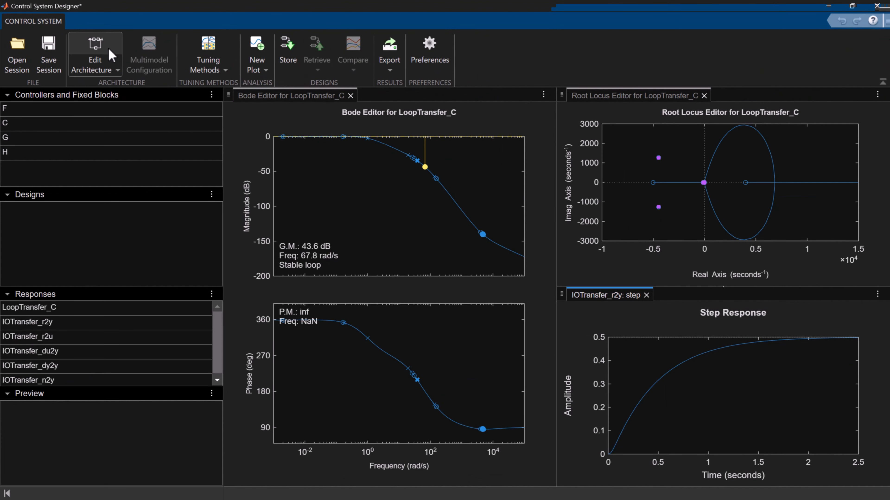
Review the control architecture and its C, F, G and H blocks without changing it
click(112, 68)
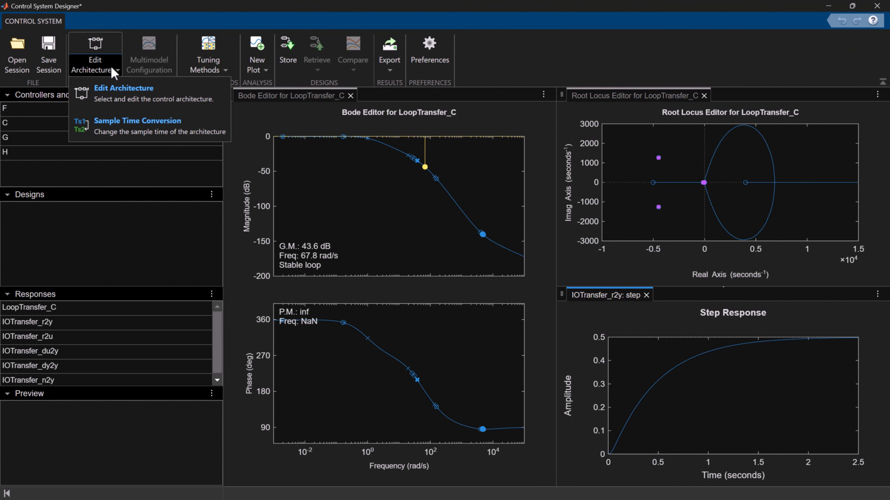
click(114, 94)
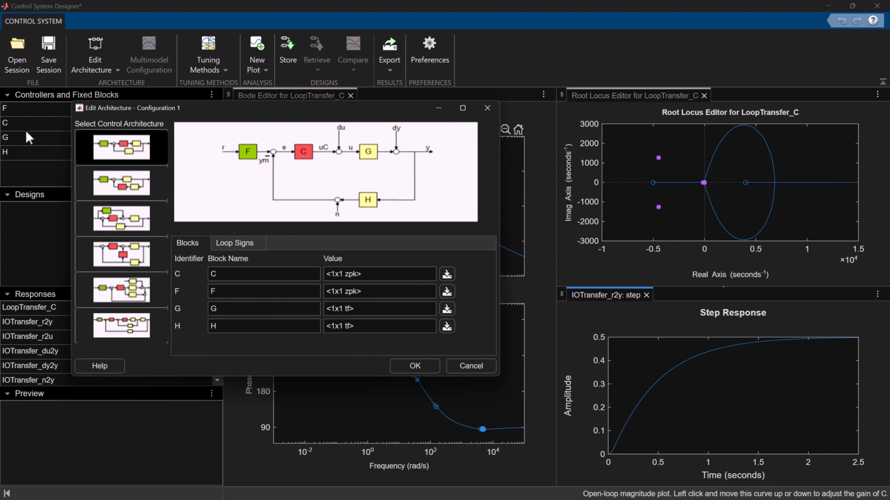
click(488, 108)
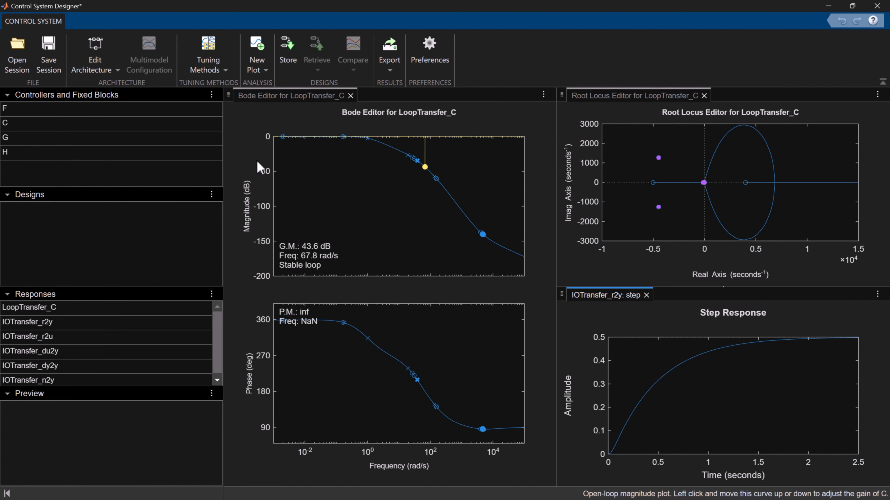
Tune compensator C with automated PID tuning, using a PID controller with a first order derivative filter and robust response time
click(227, 73)
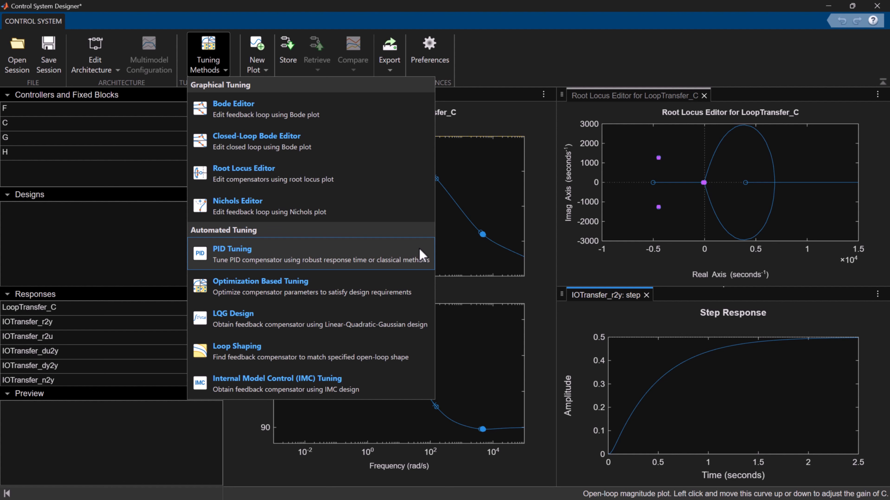
click(422, 255)
click(171, 284)
click(85, 360)
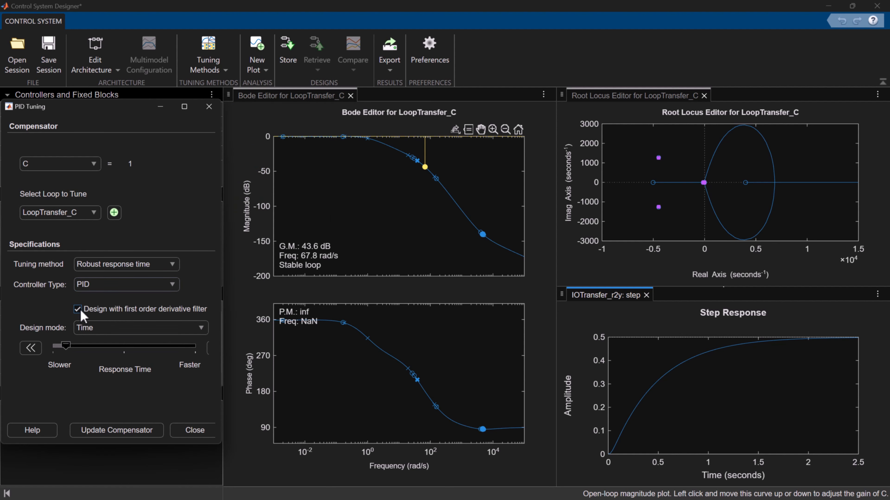
click(158, 434)
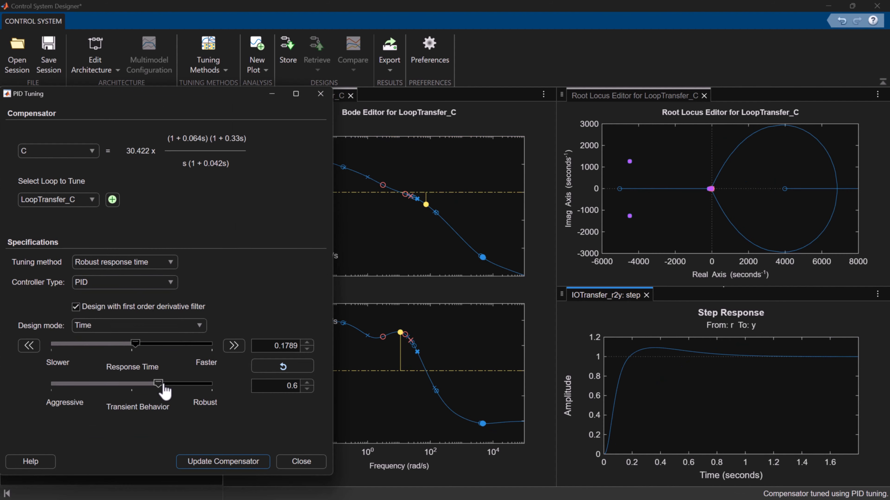
Set the transient behavior to fully robust with a slightly slower response time and update compensator C
drag(163, 387, 195, 367)
click(221, 462)
drag(127, 326, 122, 327)
click(173, 481)
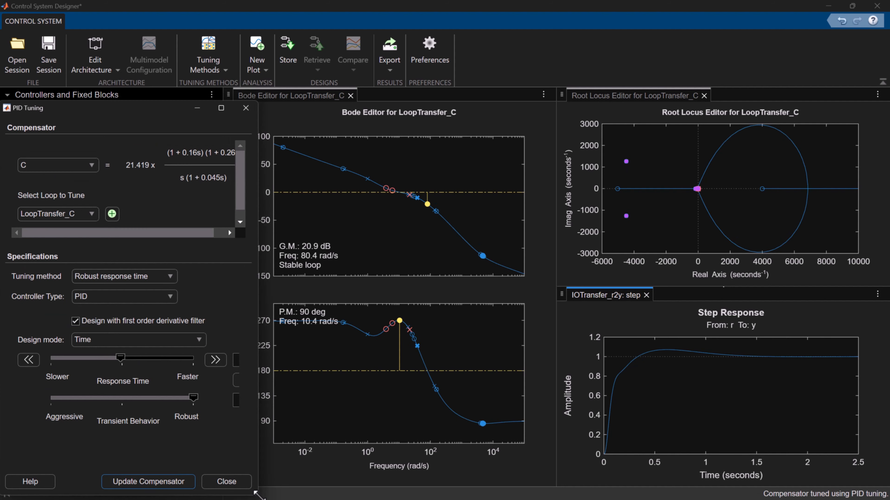
Switch the PID design mode to Frequency, lower the bandwidth to about 5 rad/s, update the compensator, and preview C
click(185, 339)
click(125, 367)
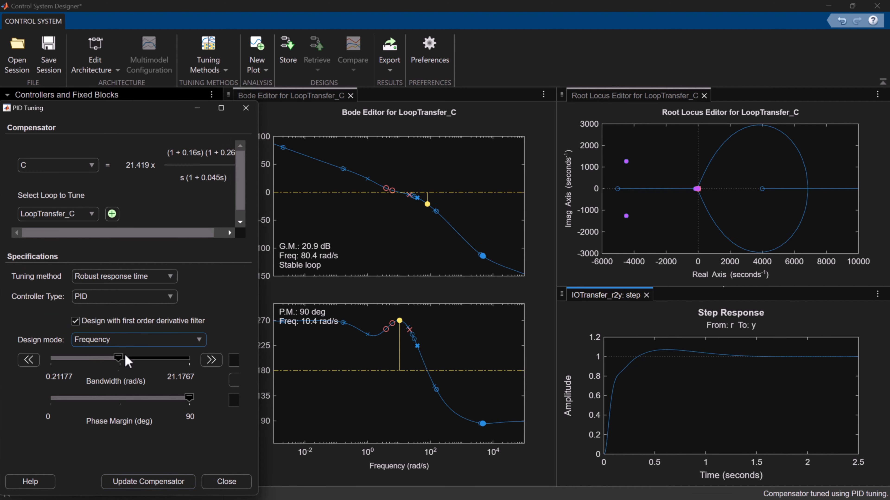
drag(119, 358, 83, 358)
click(159, 481)
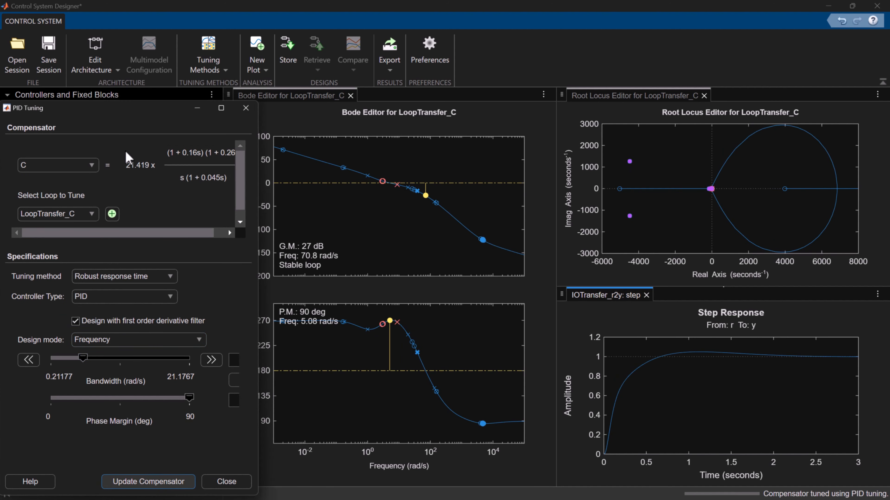
click(57, 118)
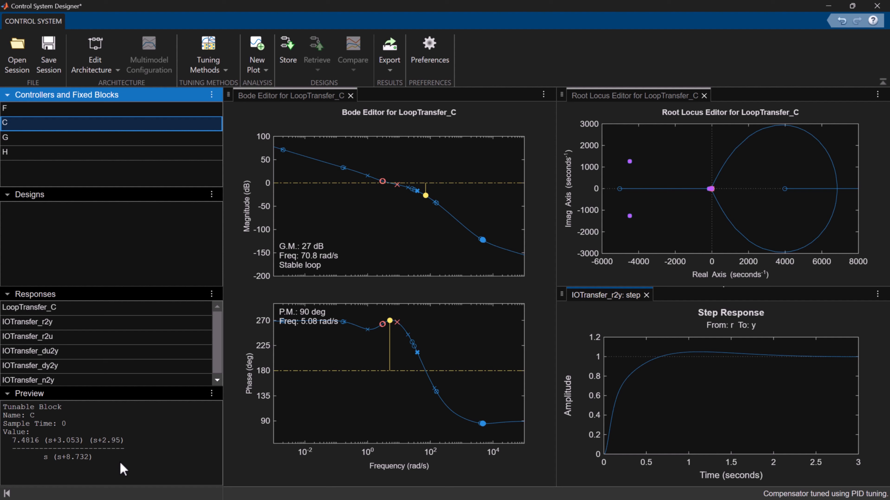
Export the tuned design as a new Simulink model, run its simulation, and open the Output scope
click(386, 73)
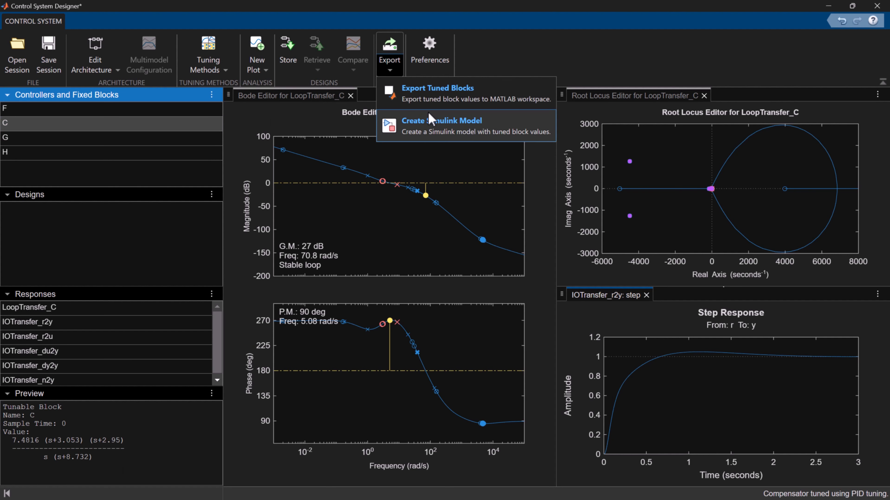
click(495, 126)
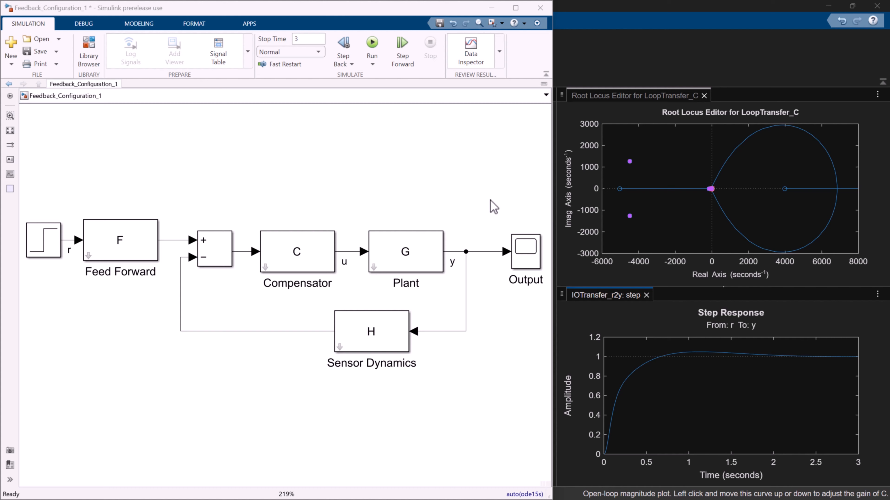
click(372, 44)
click(542, 259)
double_click(541, 259)
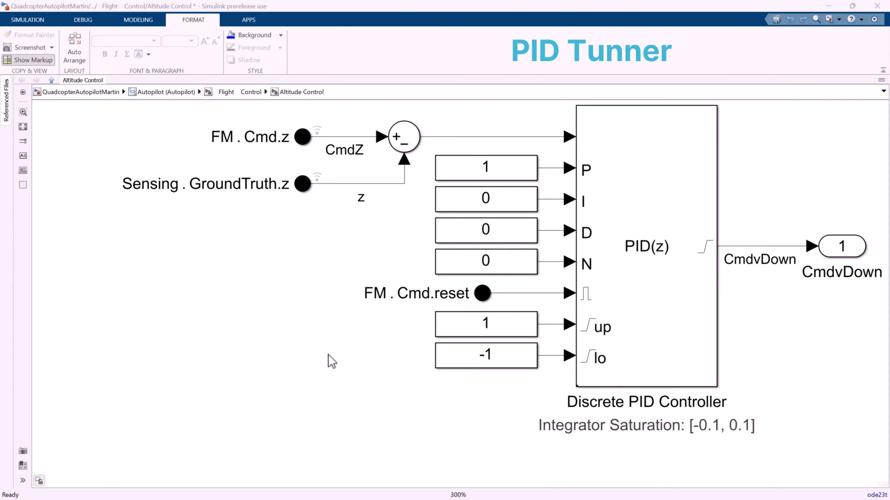
Set the Discrete PID Controller's parameter source to internal and launch transfer function based tuning in PID Tuner
click(644, 296)
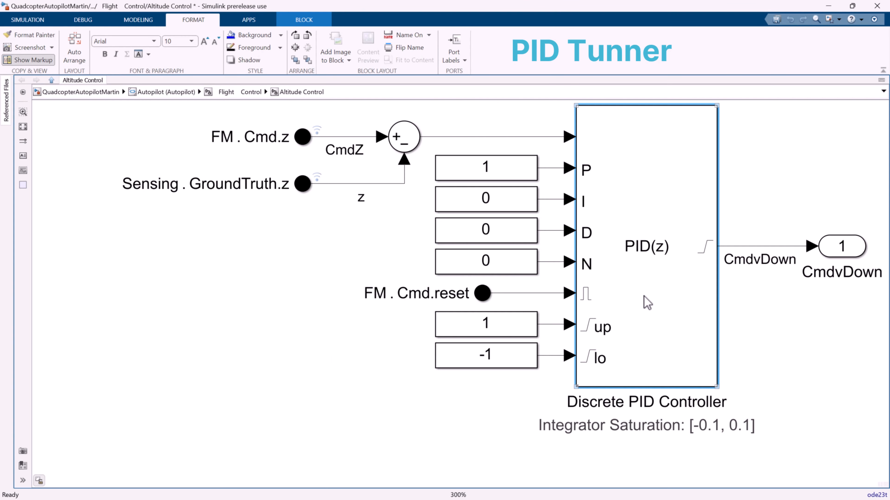
double_click(647, 302)
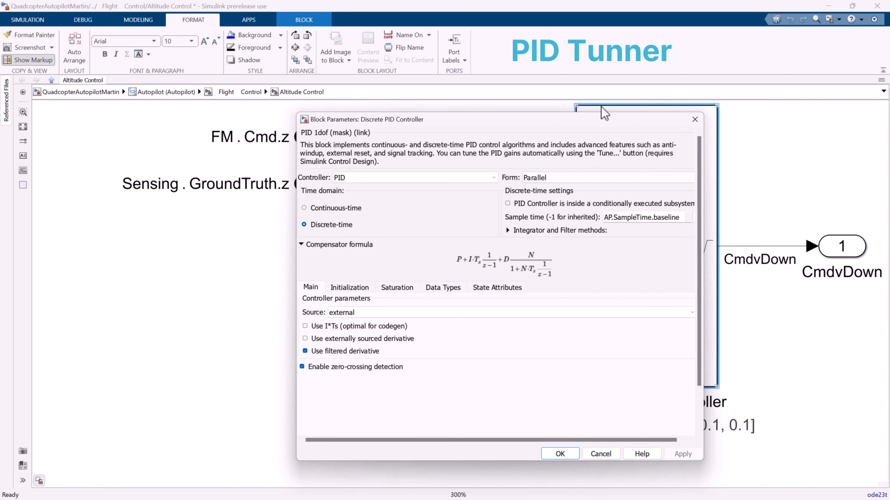
drag(590, 122, 292, 165)
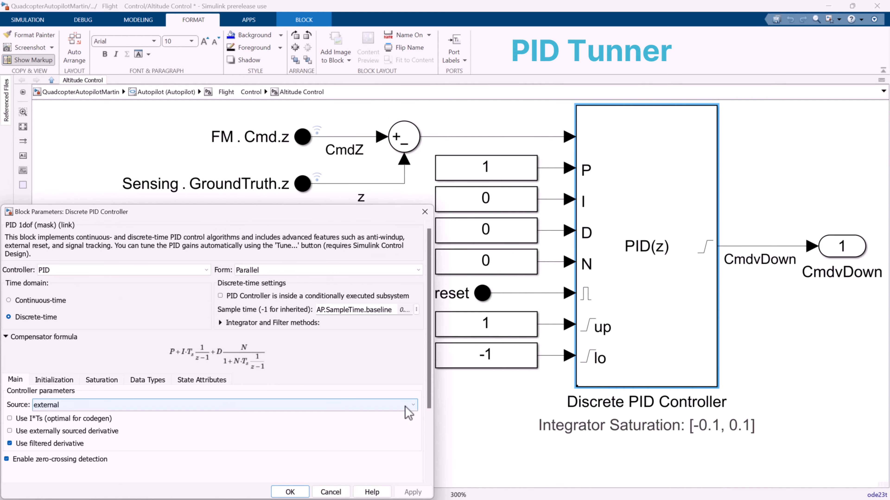
click(407, 410)
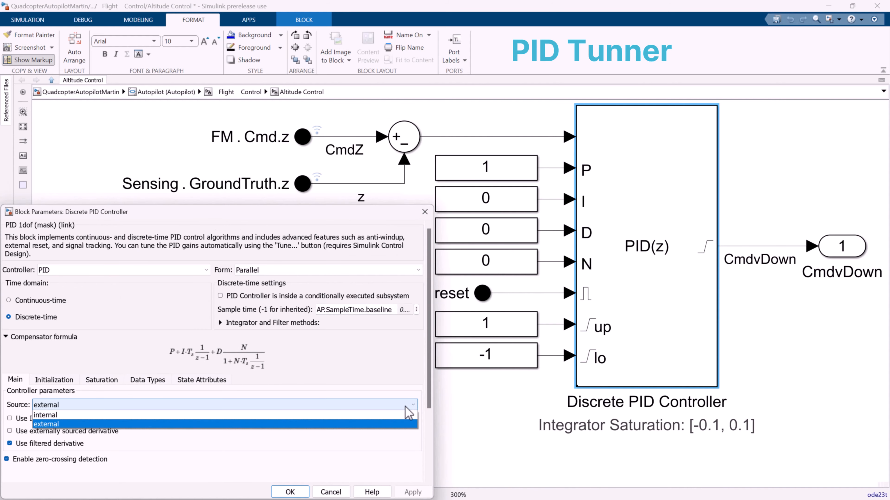
click(396, 415)
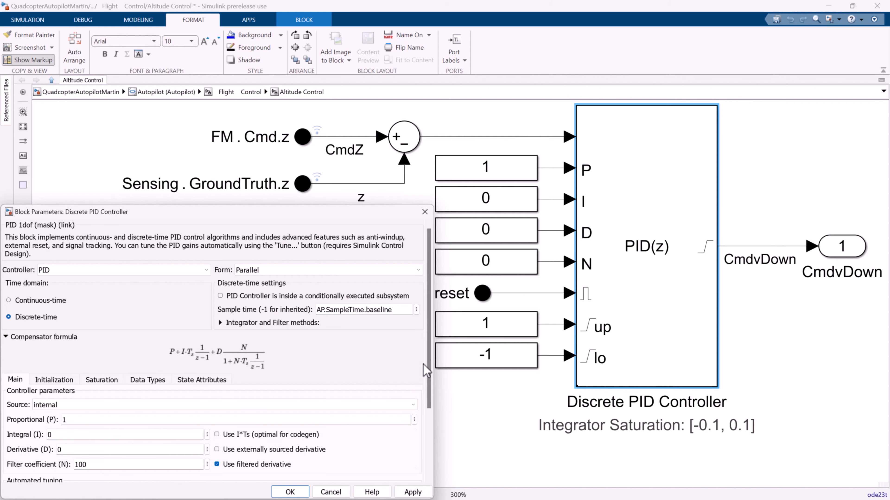
scroll(426, 389, down, 3)
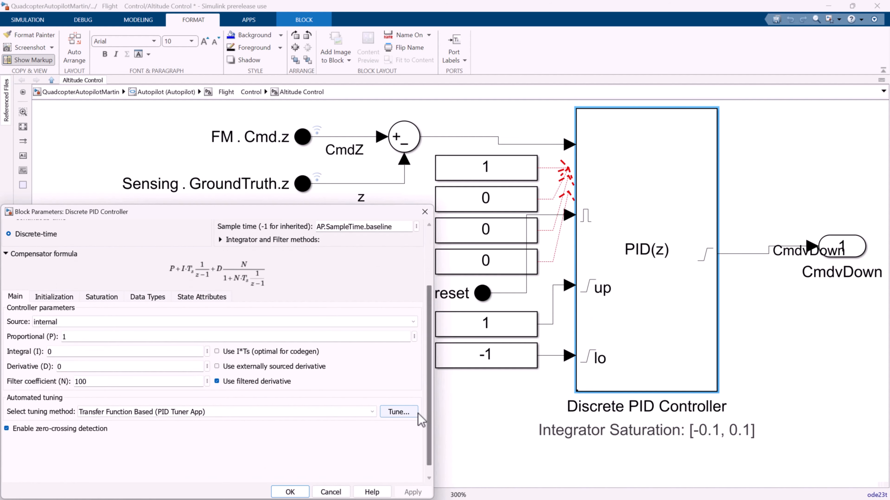
click(415, 414)
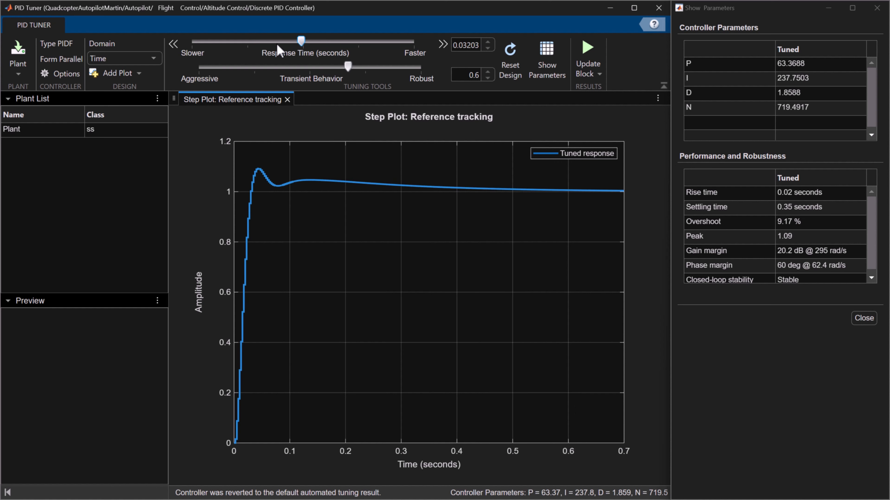
Tune the controller to a response time of 0.06104 seconds and a transient behavior of 0.774, and show the block update options
drag(303, 41, 273, 42)
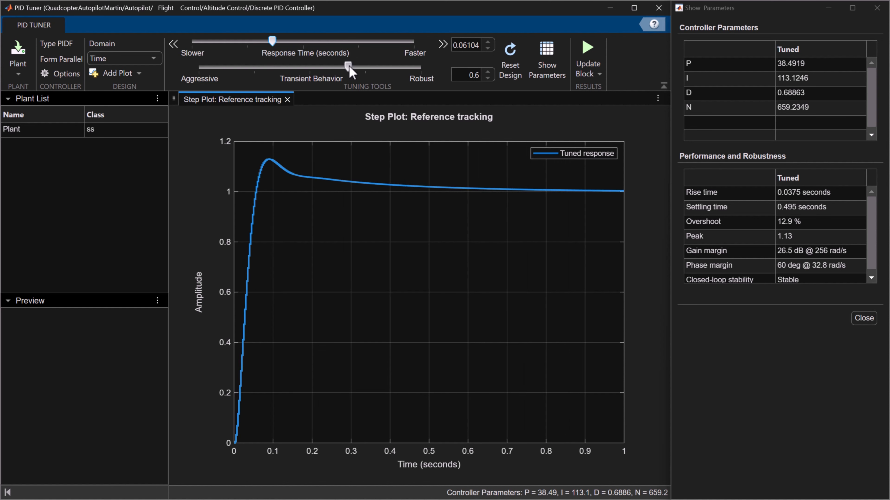
drag(371, 69, 390, 69)
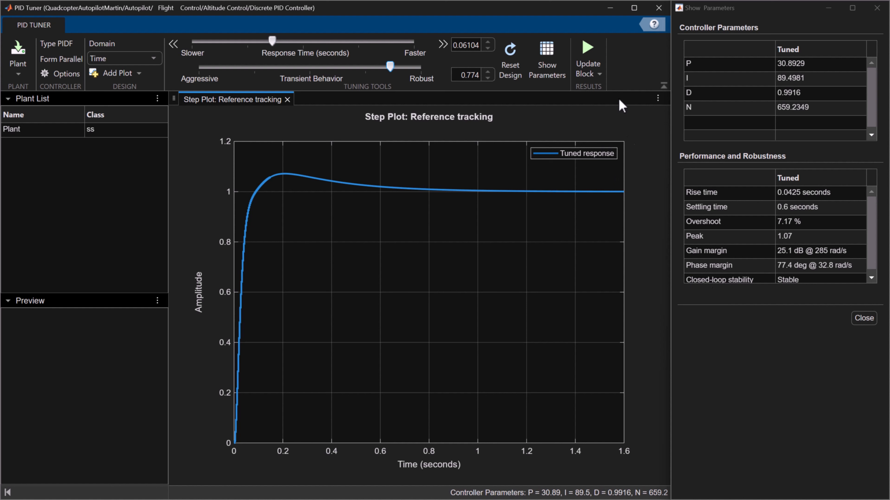
click(601, 76)
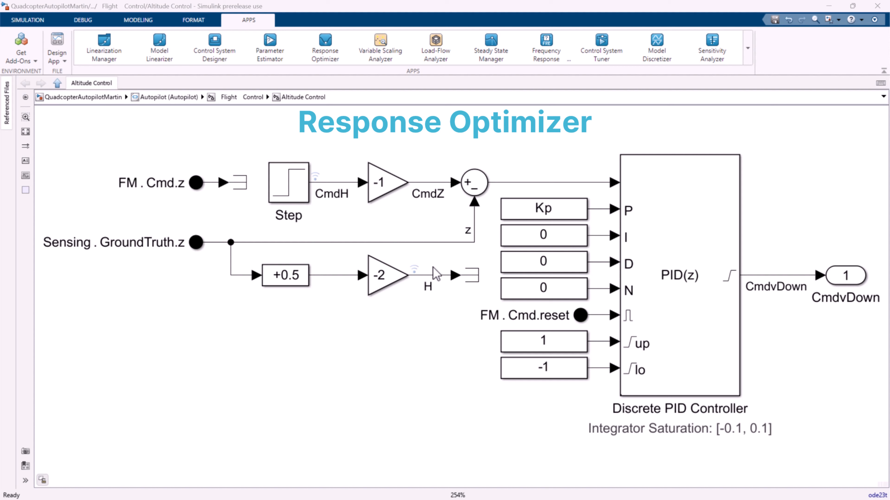
Switch to MATLAB, define Kp=1; for the proportional gain constant, and return to the Simulink Altitude Control model
click(576, 214)
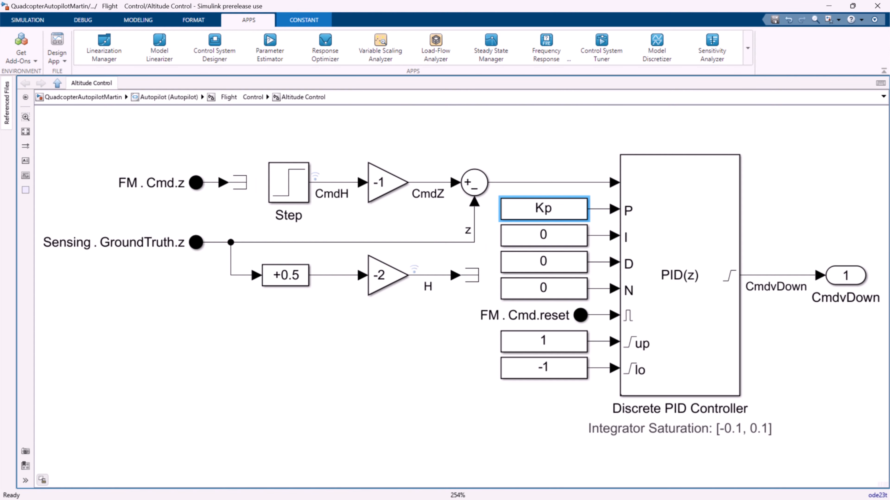
key(alt+Tab)
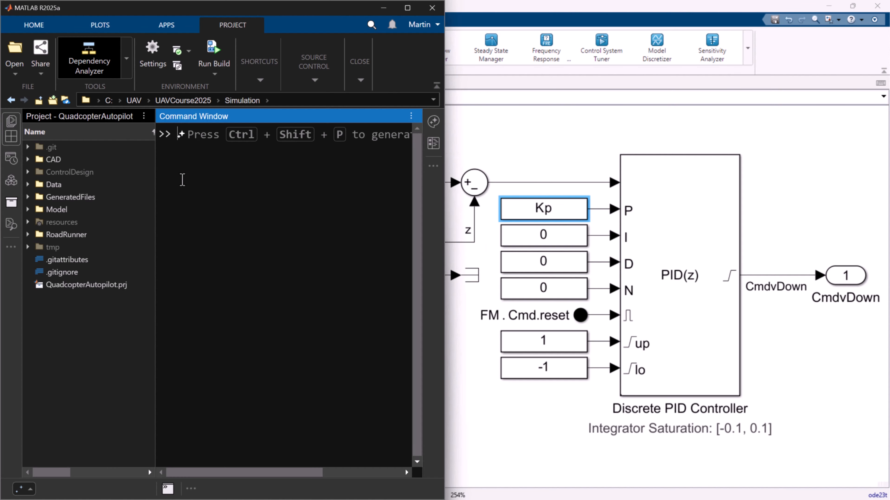
text(Kp=1;)
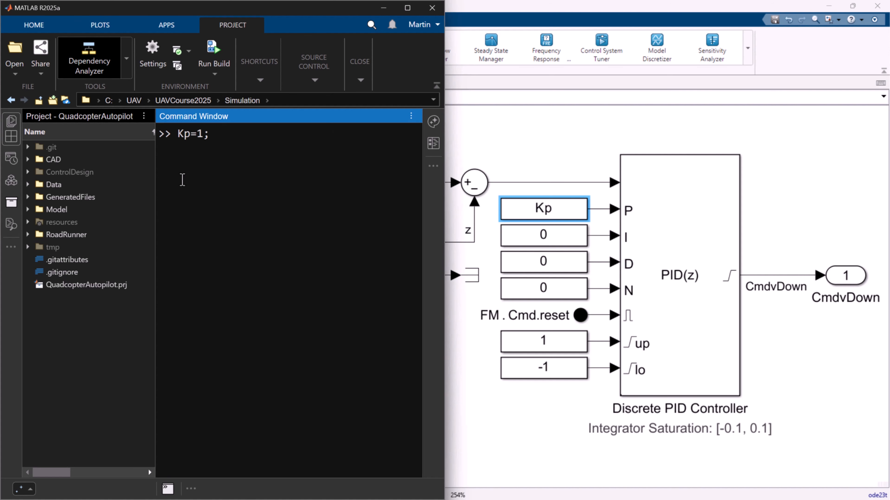
key(Return)
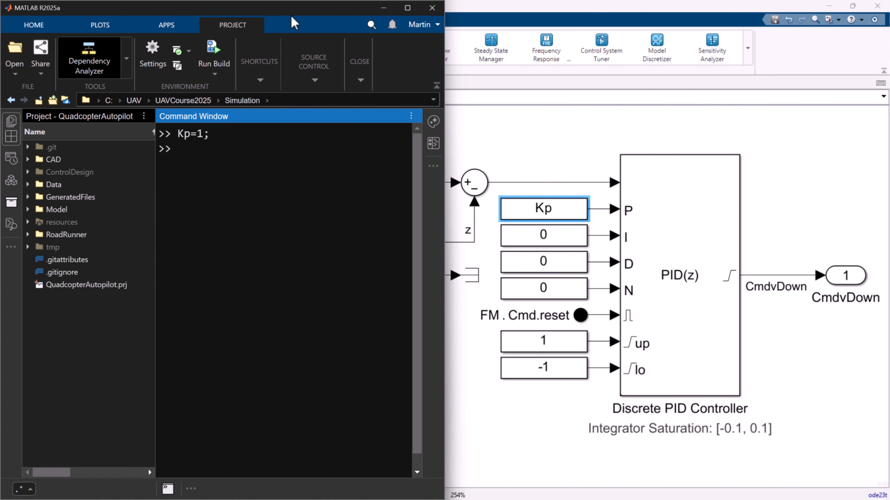
key(alt+Tab)
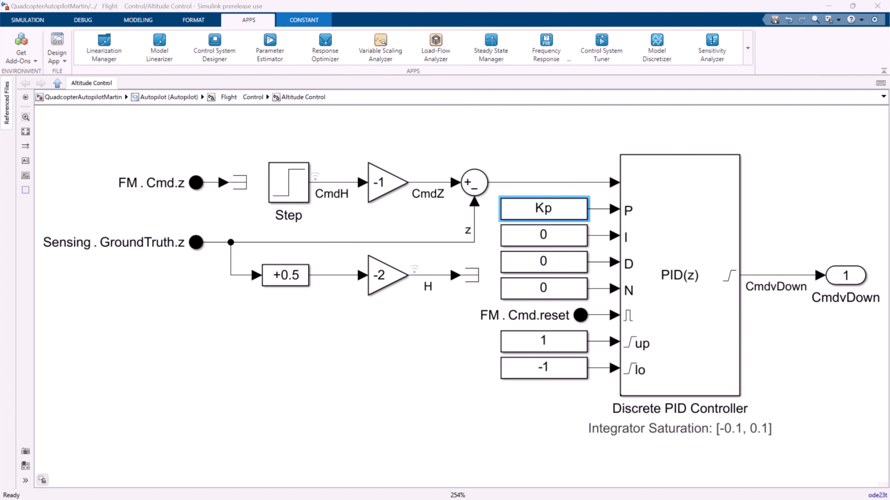
Launch Response Optimizer and start a design variables set DesignVars containing Kp as a continuous variable
click(751, 59)
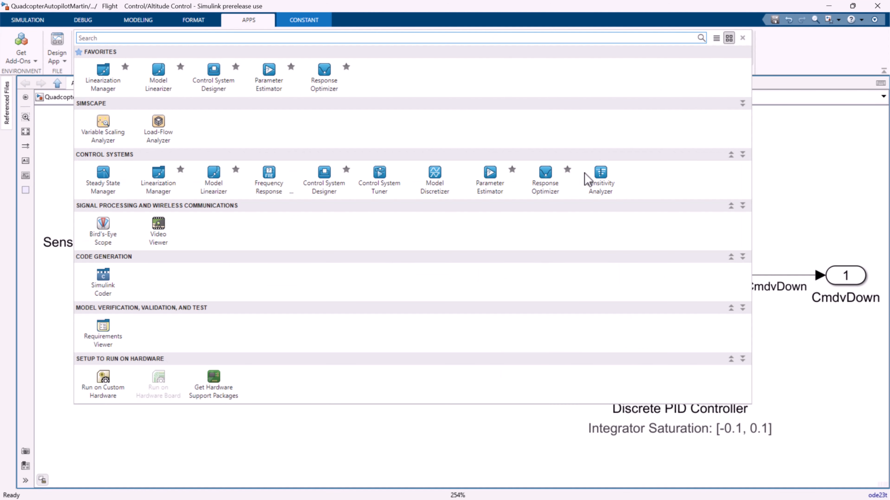
click(560, 198)
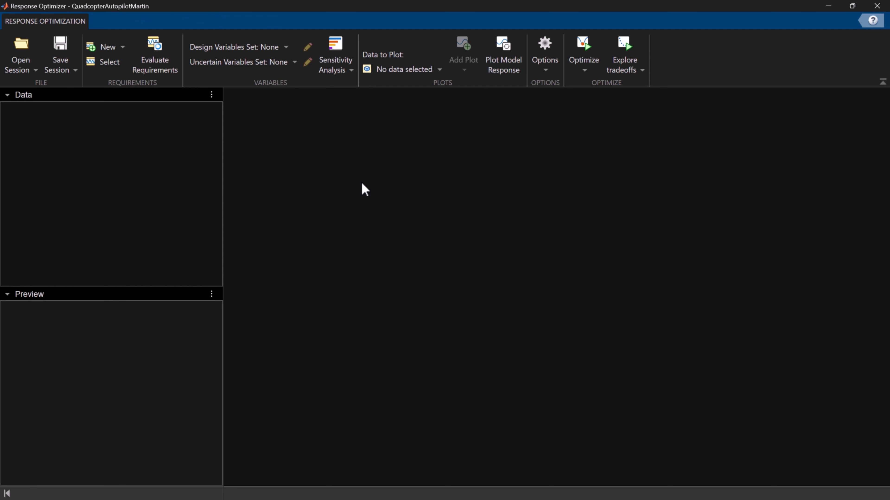
click(288, 48)
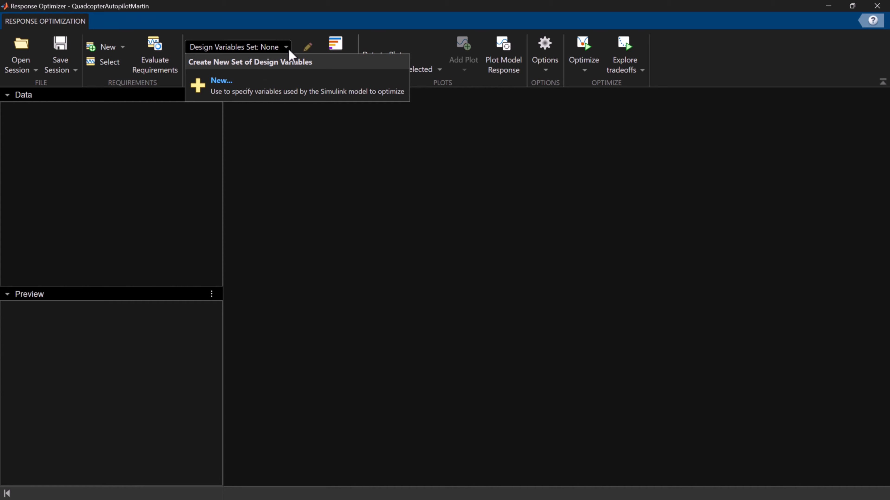
click(280, 91)
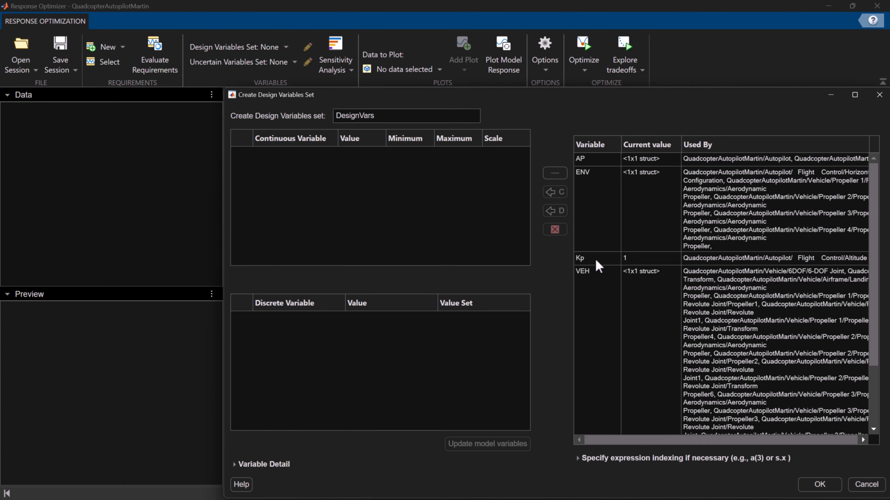
click(596, 261)
click(555, 191)
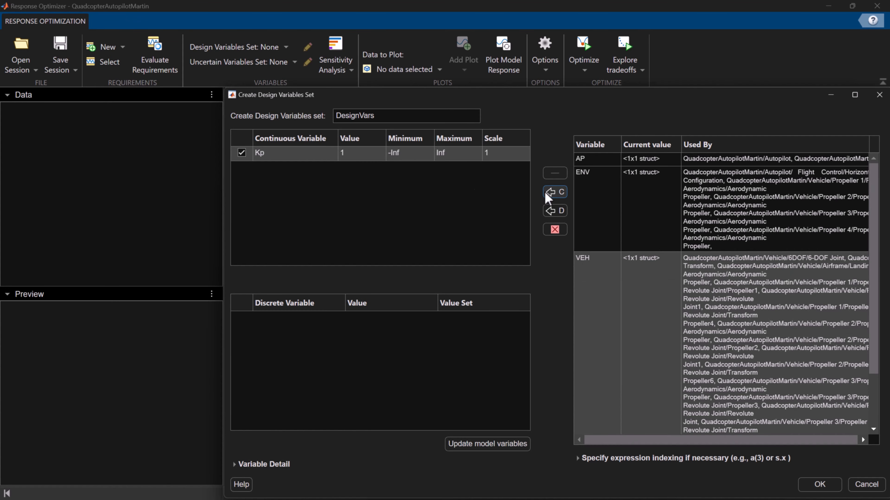
Limit Kp to a minimum of 0.5 and a maximum of 1.5, create the DesignVars set, and preview it
double_click(398, 153)
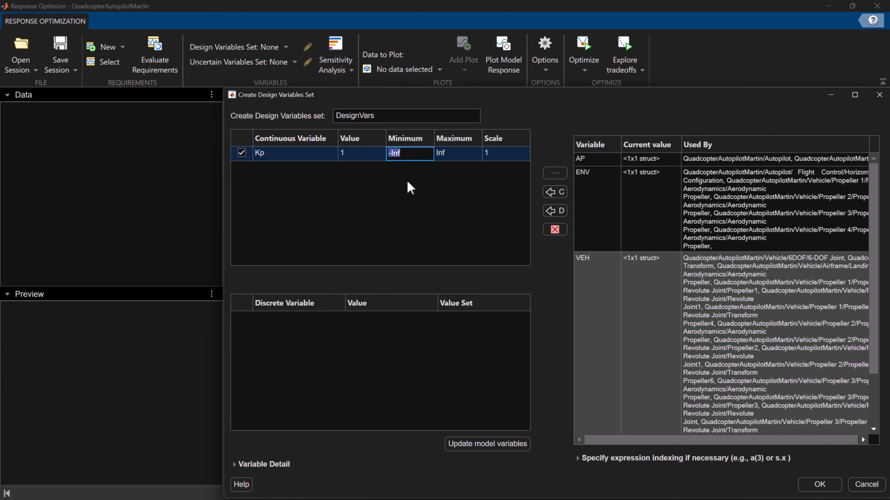
text(0.5)
double_click(457, 159)
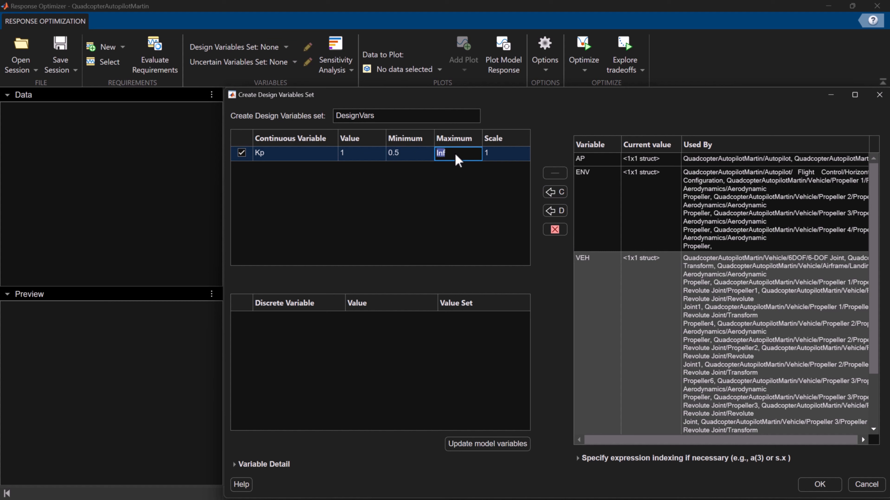
text(1.5)
click(458, 195)
click(829, 486)
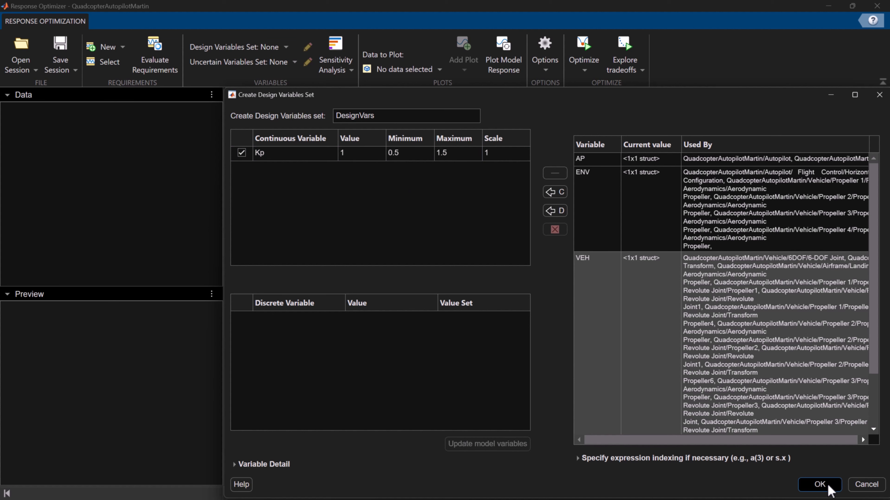
click(30, 110)
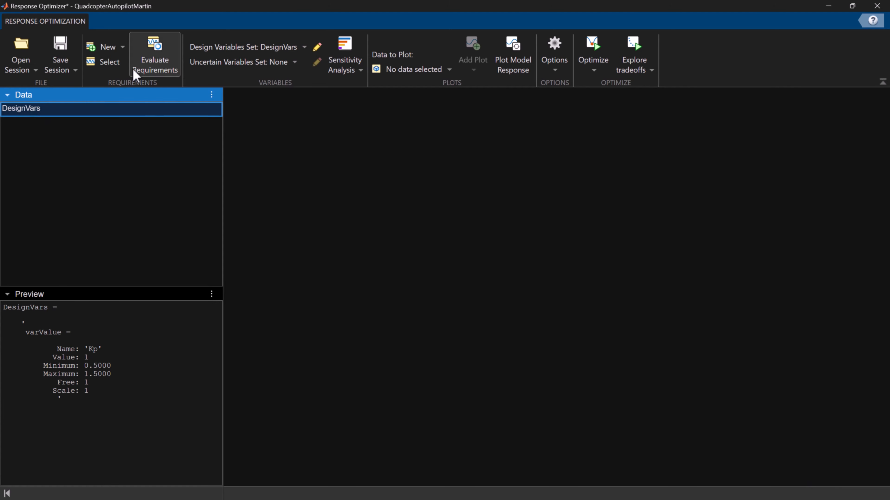
Start a Step Response Envelope requirement and add the altitude signal H from Gain1 as signal set Sig to bound
click(106, 46)
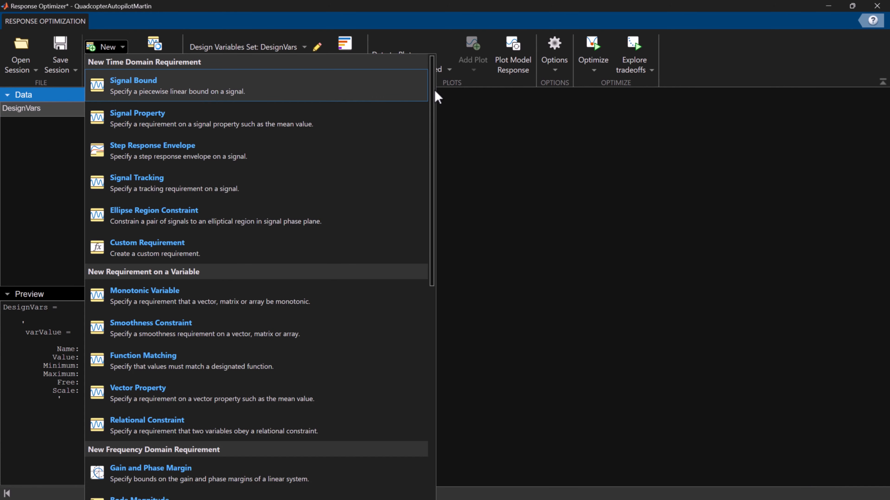
drag(433, 92, 466, 102)
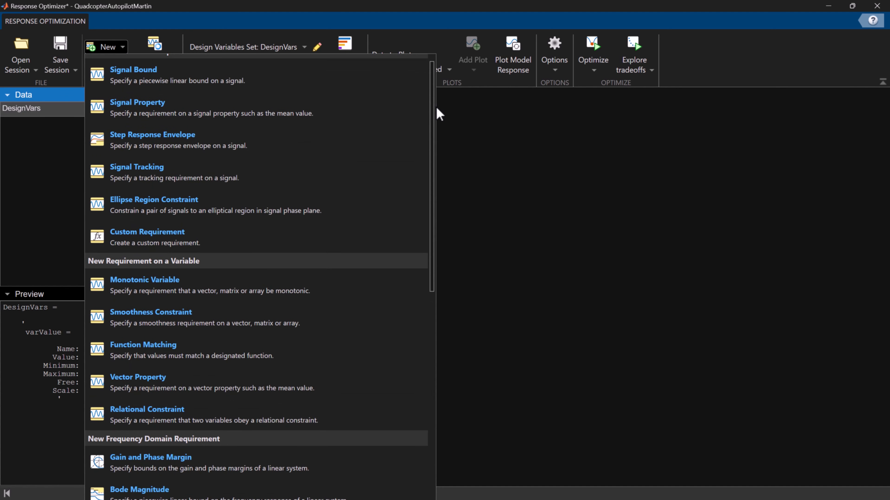
click(251, 140)
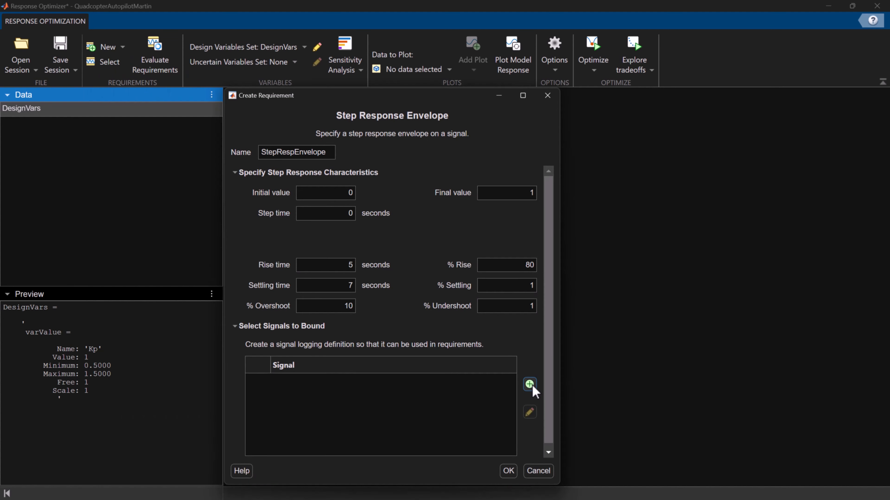
click(530, 384)
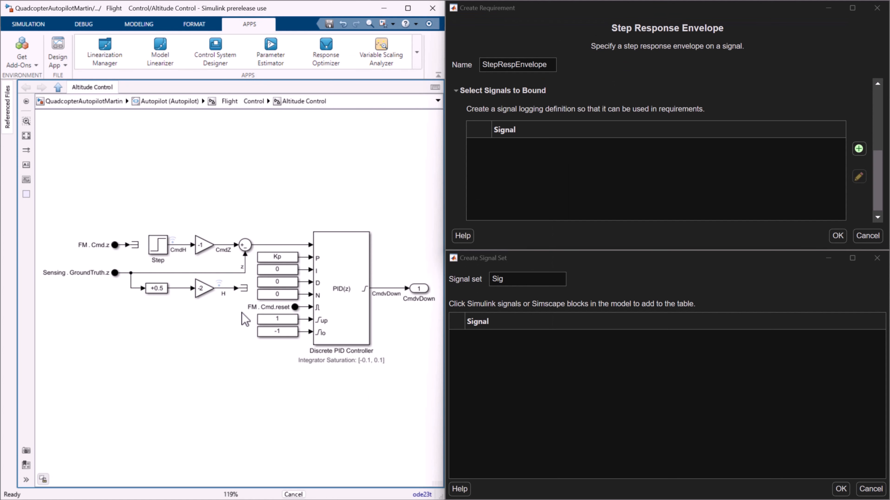
click(226, 288)
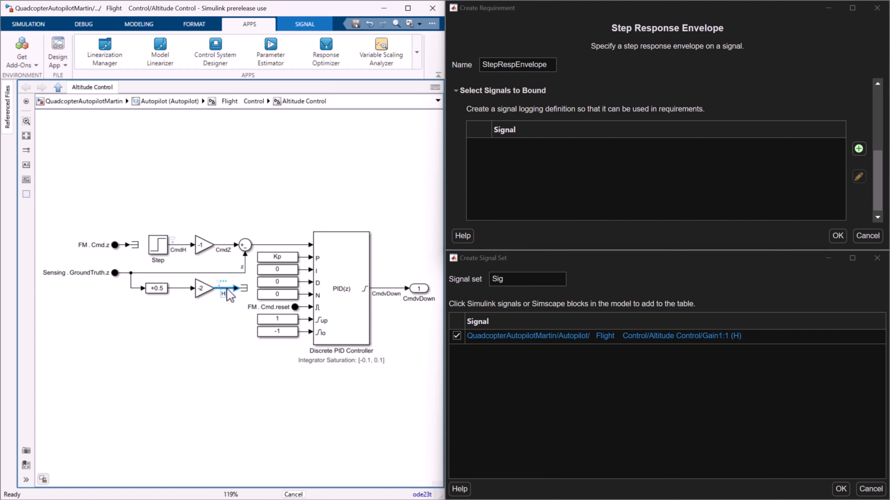
click(841, 489)
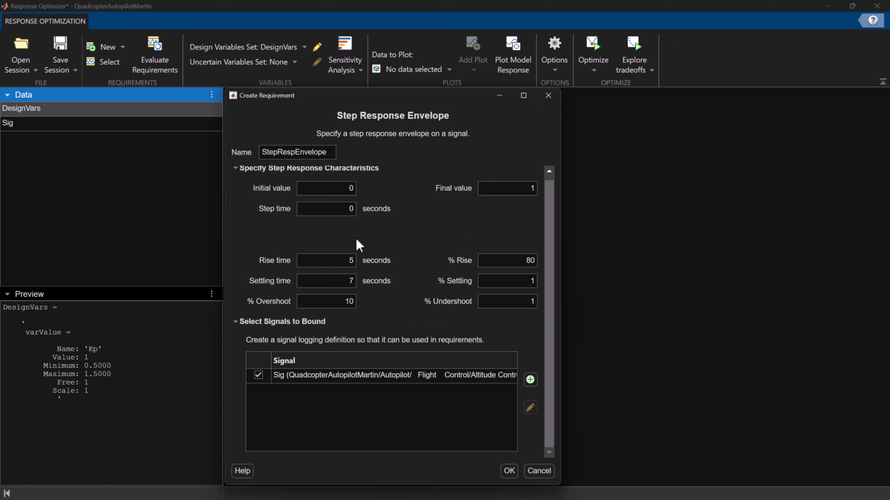
Create the StepRespEnvelope requirement with a rise time of 1.5 seconds and plot the model response against it
double_click(345, 260)
text(1.5)
click(510, 471)
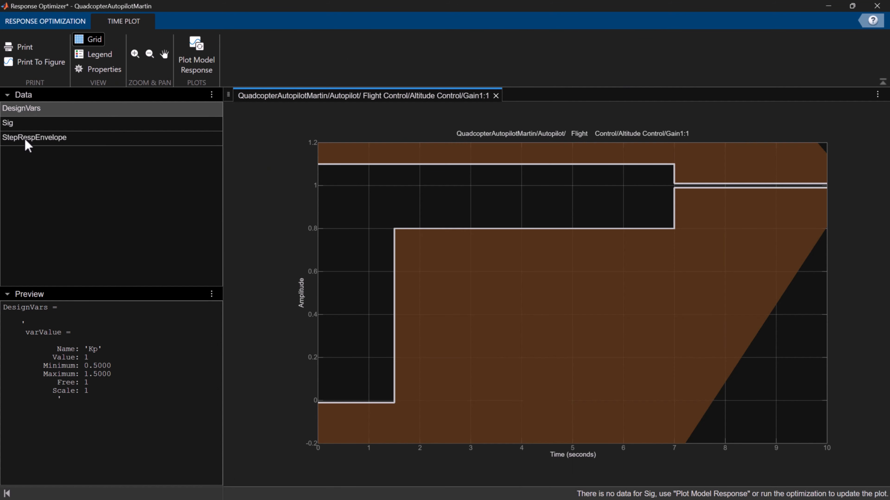
click(27, 141)
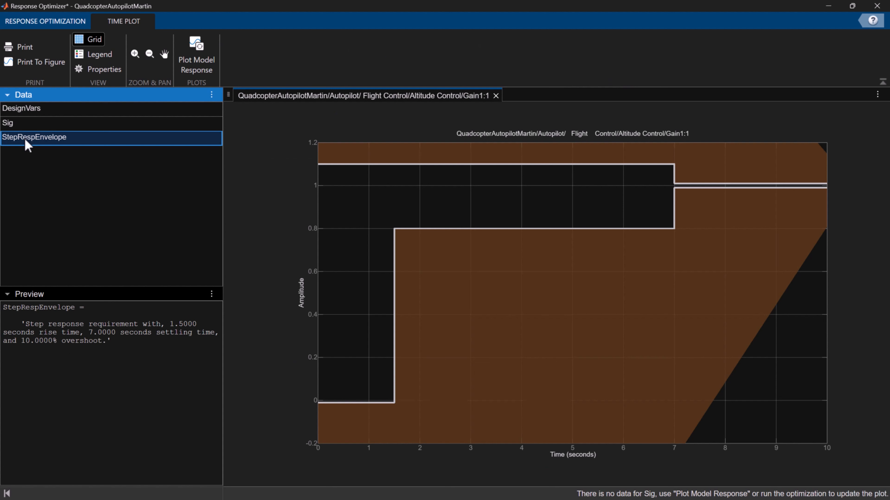
click(197, 70)
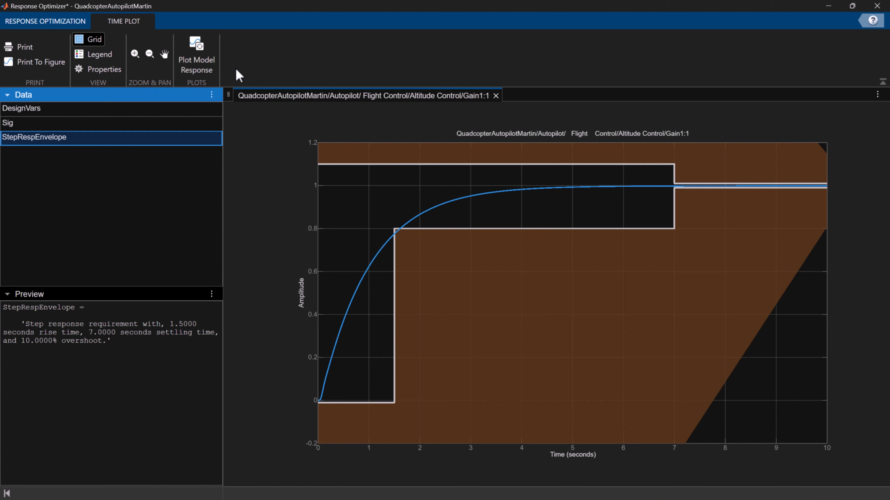
Optimize Kp against the 1.5-second rise time envelope, then review the progress report and the optimized DesignVars value
click(77, 21)
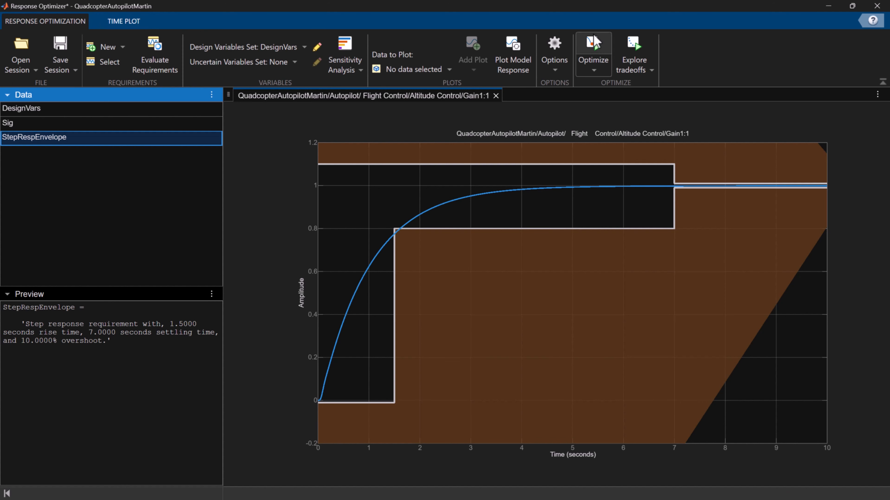
click(607, 50)
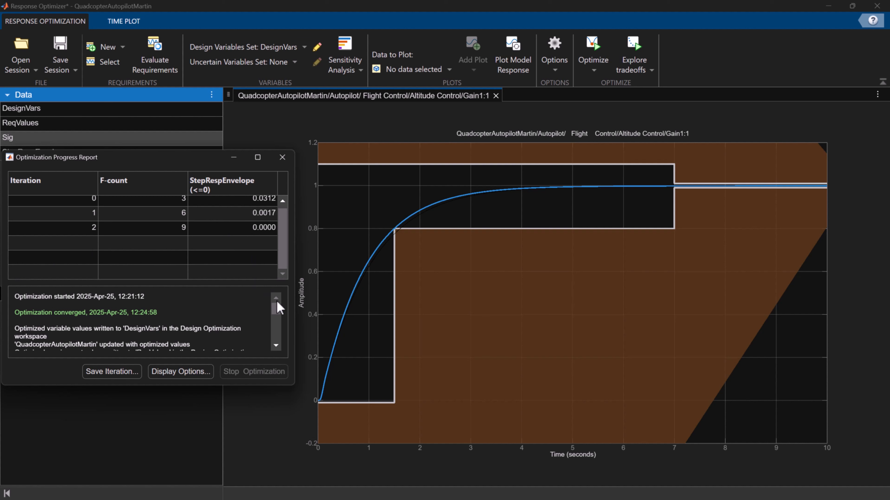
drag(277, 308, 285, 339)
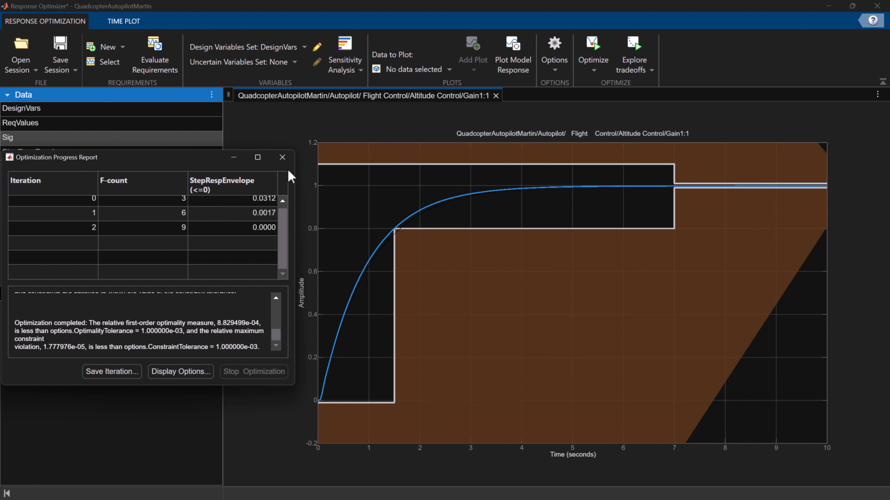
click(283, 158)
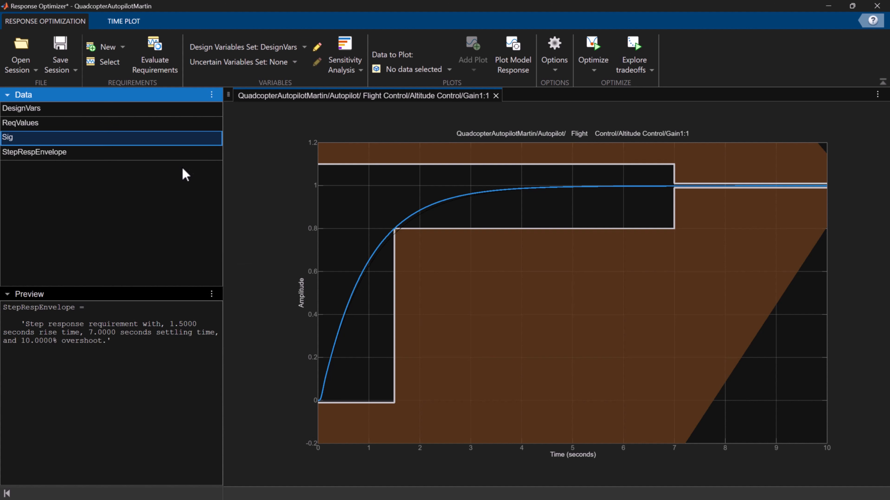
click(40, 110)
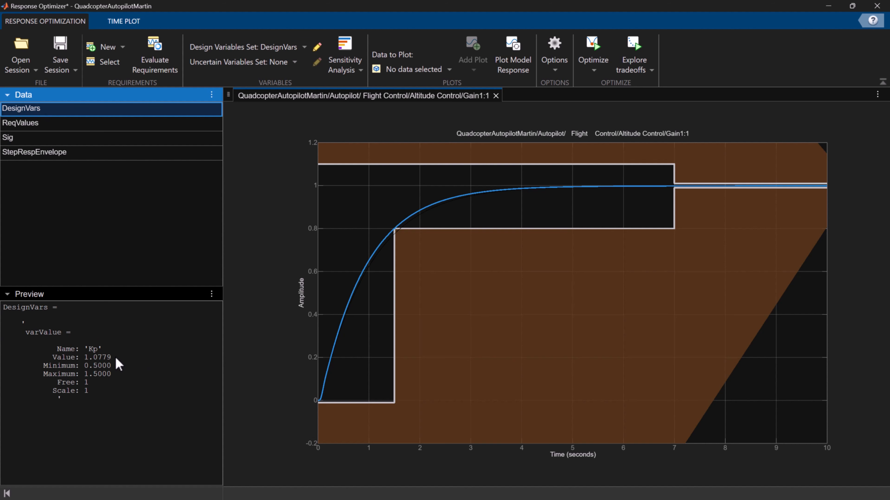
Tighten the StepRespEnvelope requirement by setting its rise time to 1 second
double_click(35, 151)
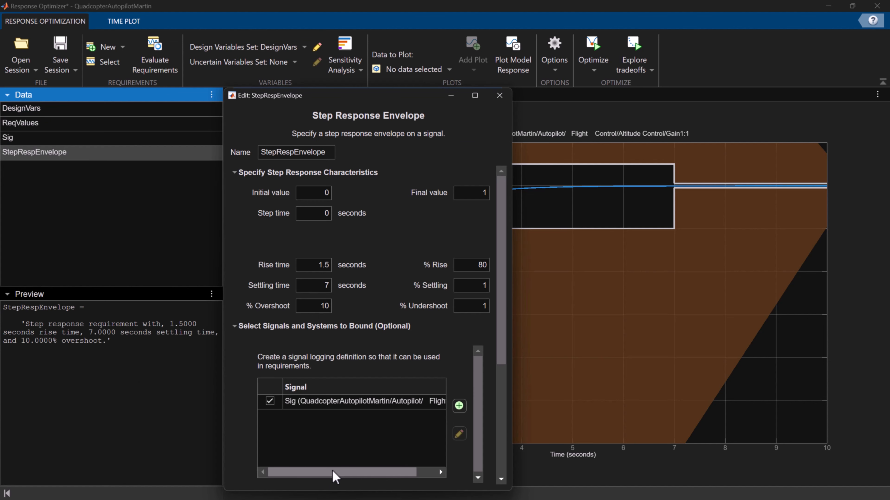
double_click(322, 265)
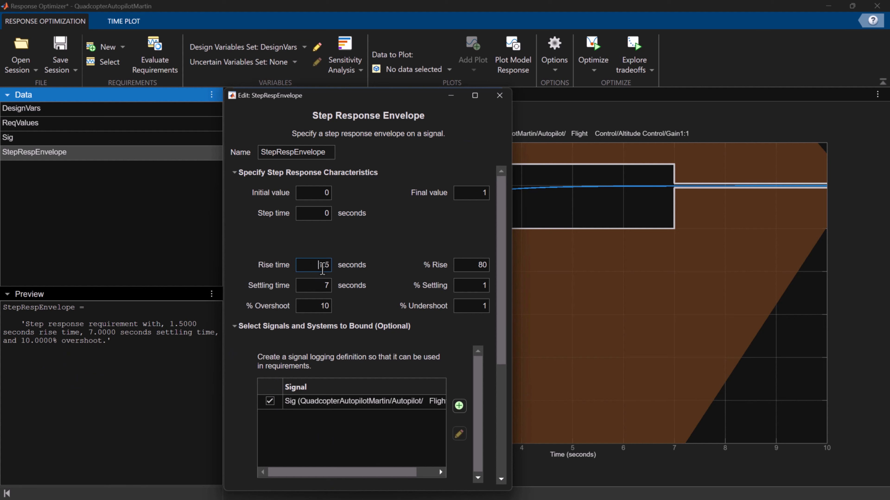
text(1)
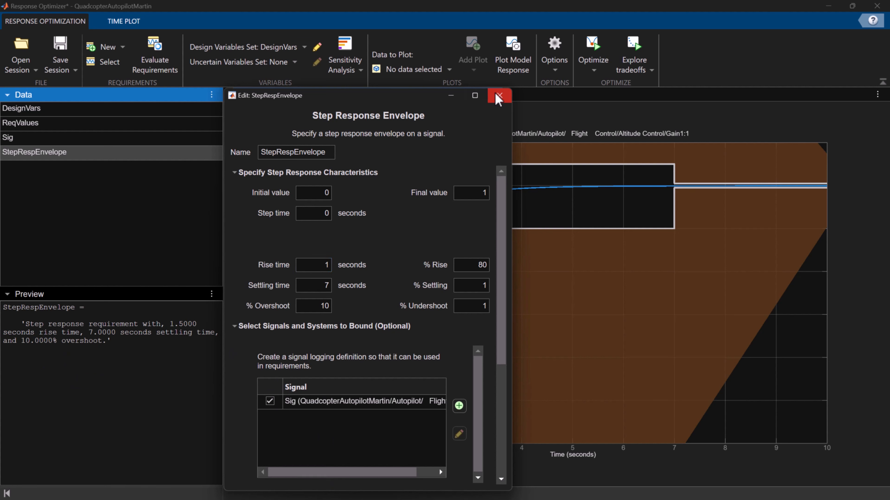
click(500, 95)
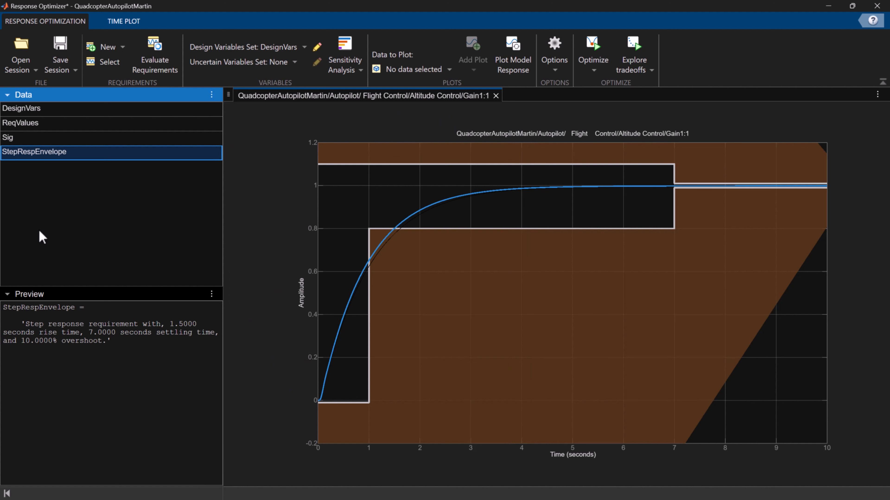
Run the optimization against the 1-second rise time envelope and review the progress report and the DesignVars value
click(604, 49)
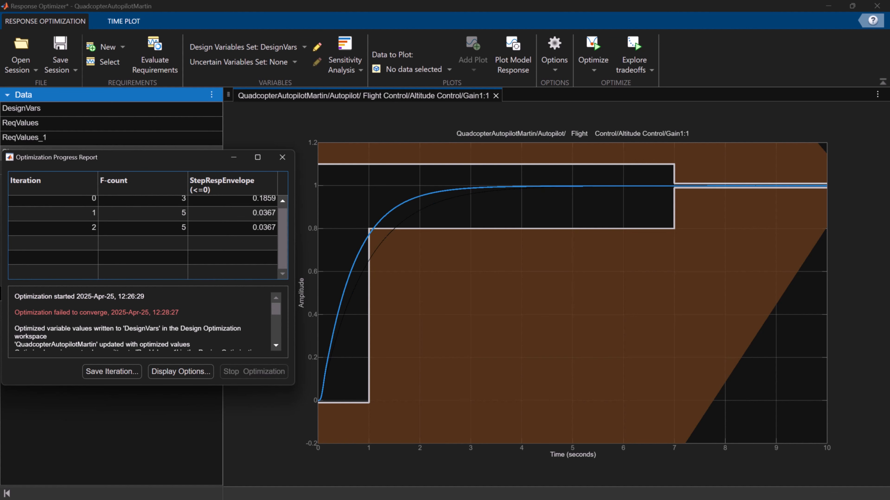
drag(276, 307, 275, 344)
click(282, 157)
click(35, 113)
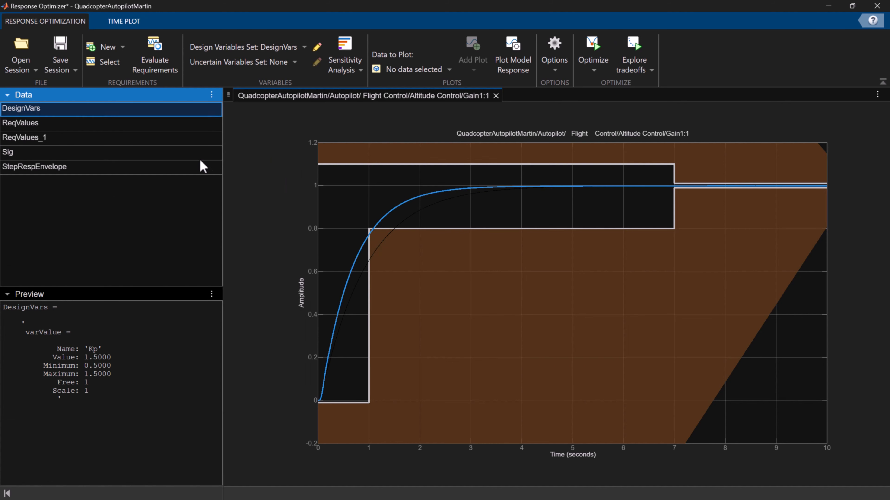
Set the maximum of Kp in the DesignVars set to 2.5
click(318, 48)
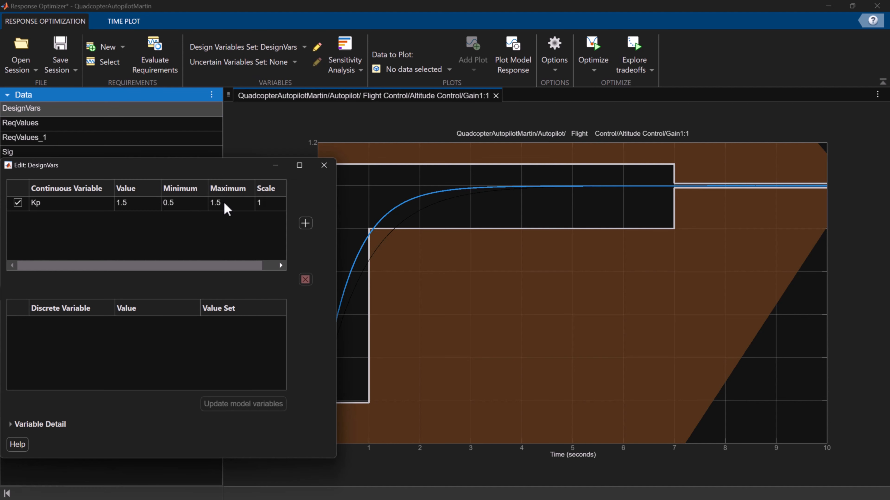
double_click(224, 203)
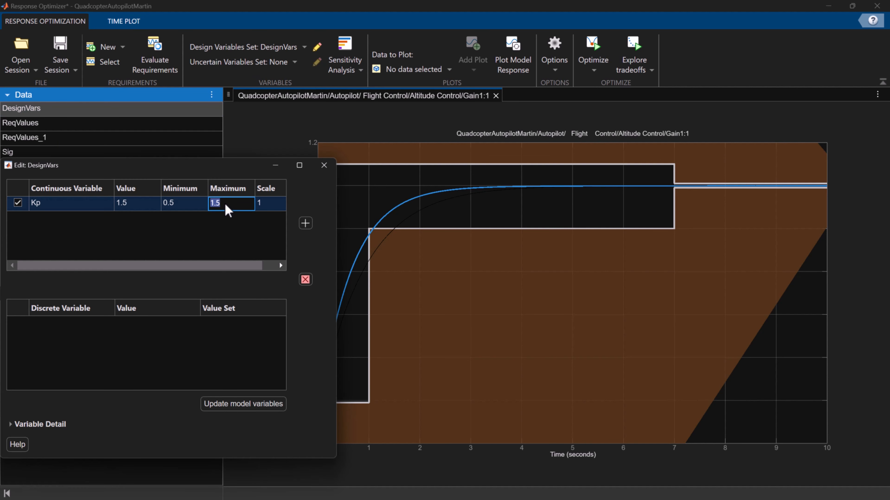
text(2.5)
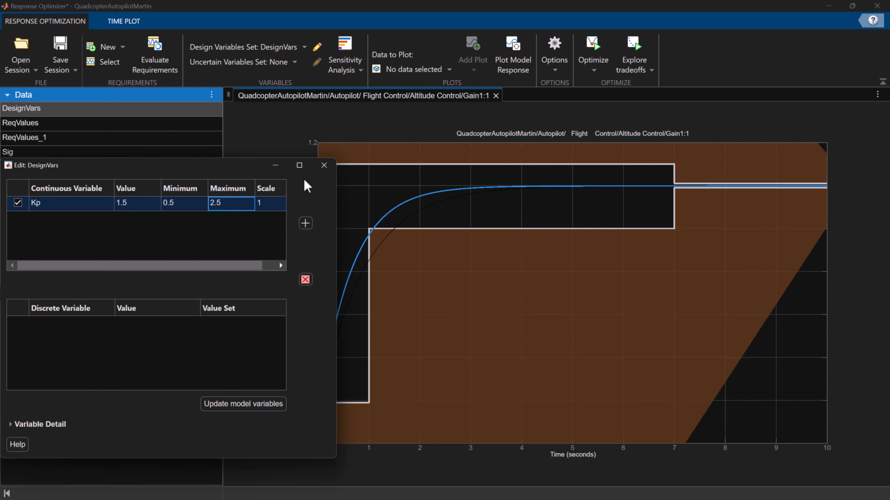
click(324, 165)
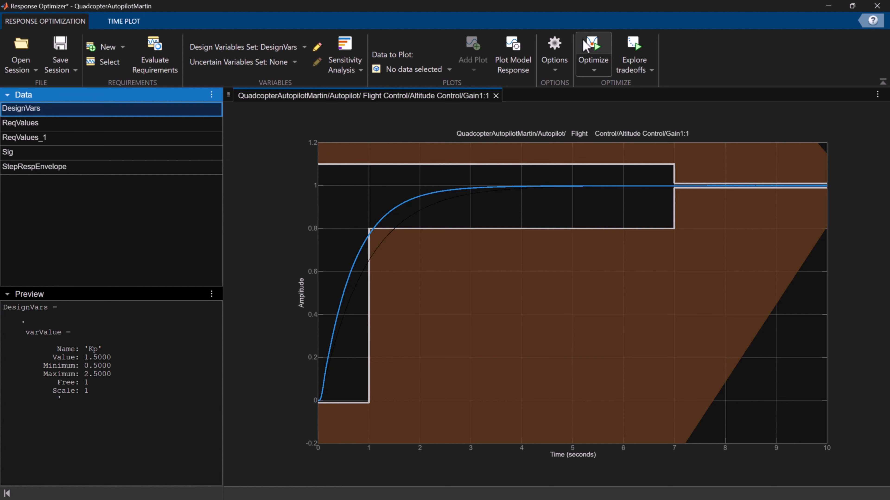
Rerun the optimization with the widened Kp range, review the progress report, and highlight the optimized Kp value
click(593, 49)
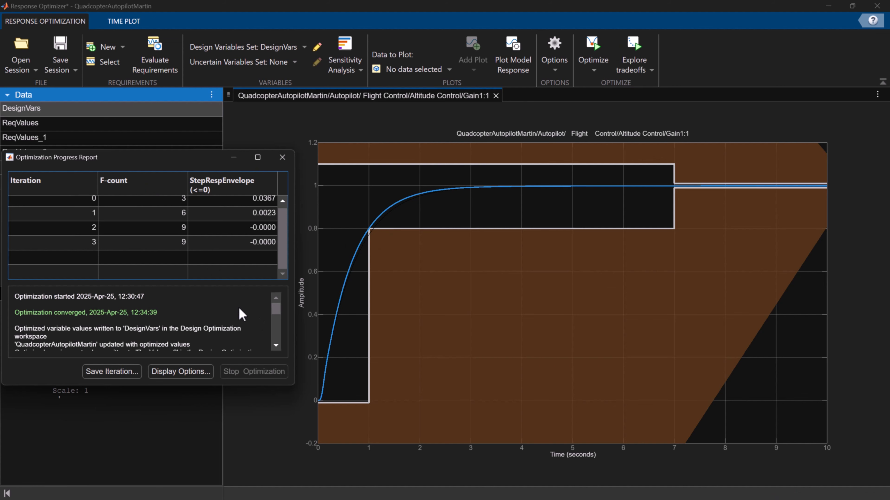
scroll(277, 315, down, 3)
click(282, 157)
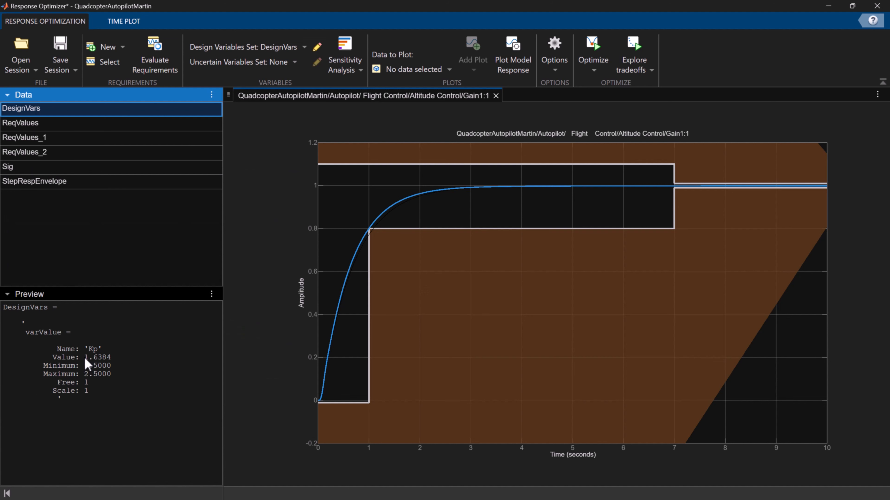
drag(85, 358, 114, 360)
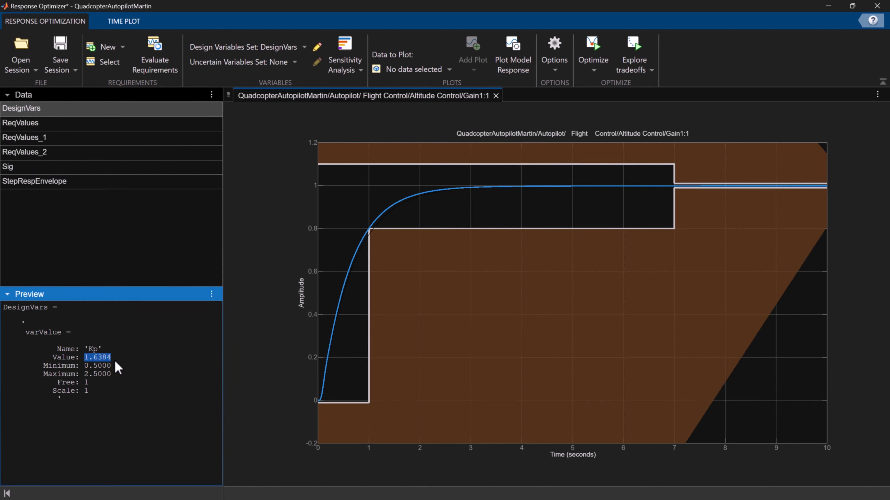